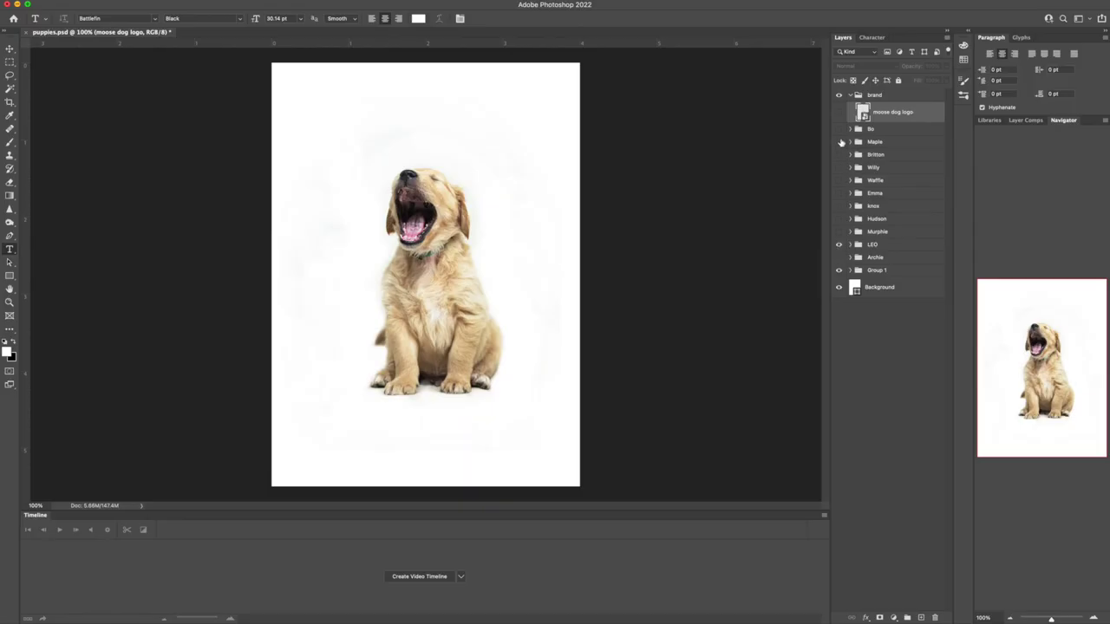
# - Show the moose dog logo layer and add the text "Happy Birthday" near the top of the card above the puppy
pyautogui.click(839, 113)
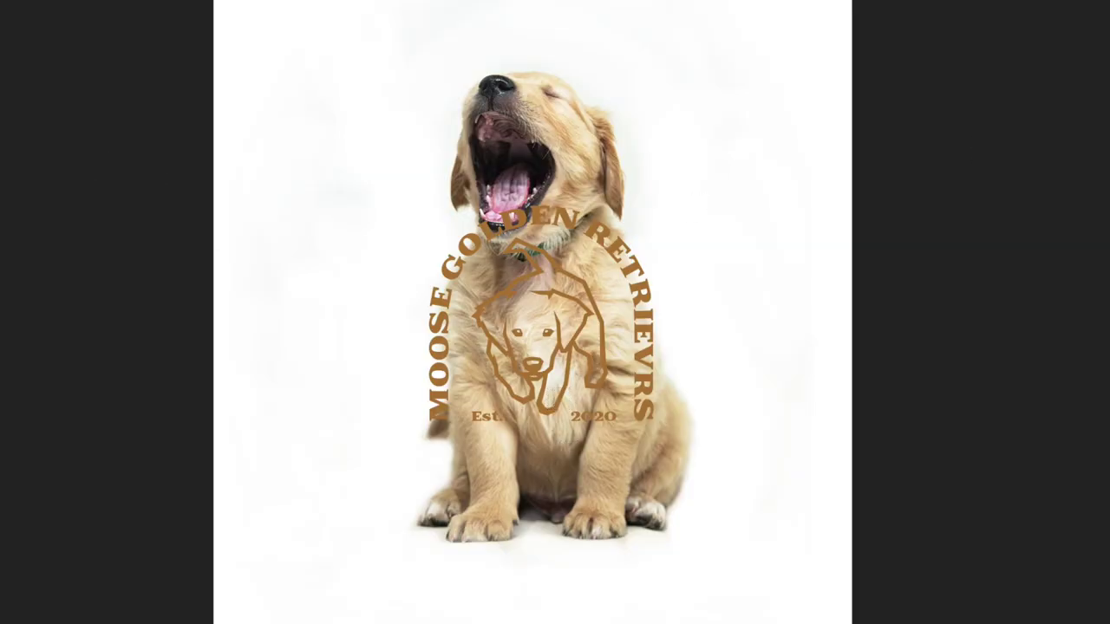
pyautogui.moveTo(416, 371)
pyautogui.mouseDown()
pyautogui.moveTo(360, 412)
pyautogui.moveTo(397, 377)
pyautogui.moveTo(441, 364)
pyautogui.moveTo(453, 372)
pyautogui.moveTo(441, 384)
pyautogui.moveTo(434, 363)
pyautogui.mouseUp()
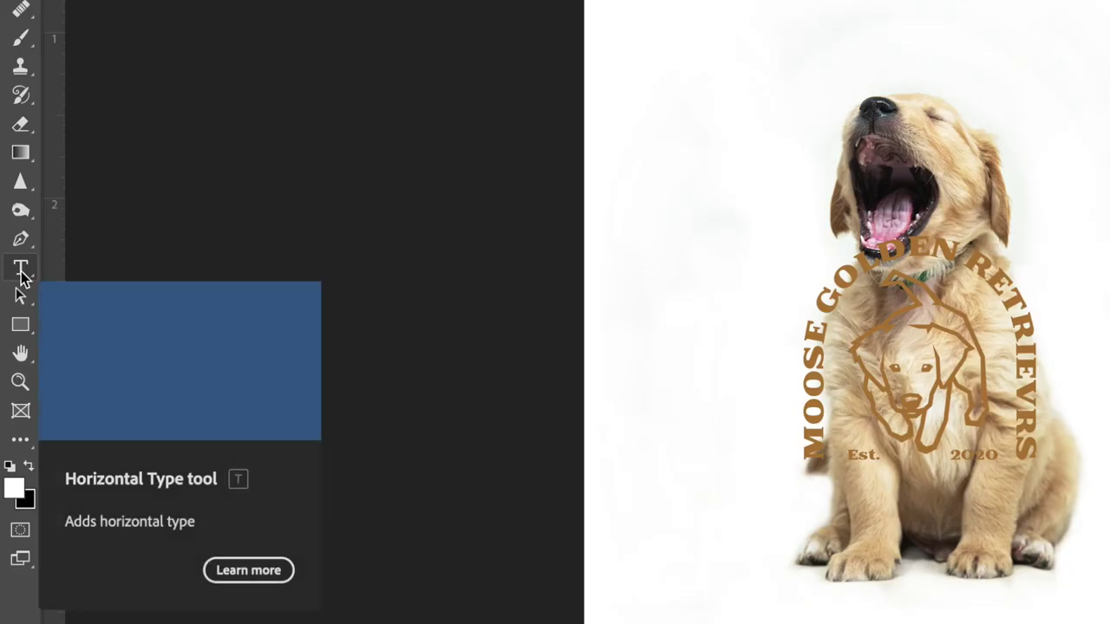
pyautogui.click(21, 270)
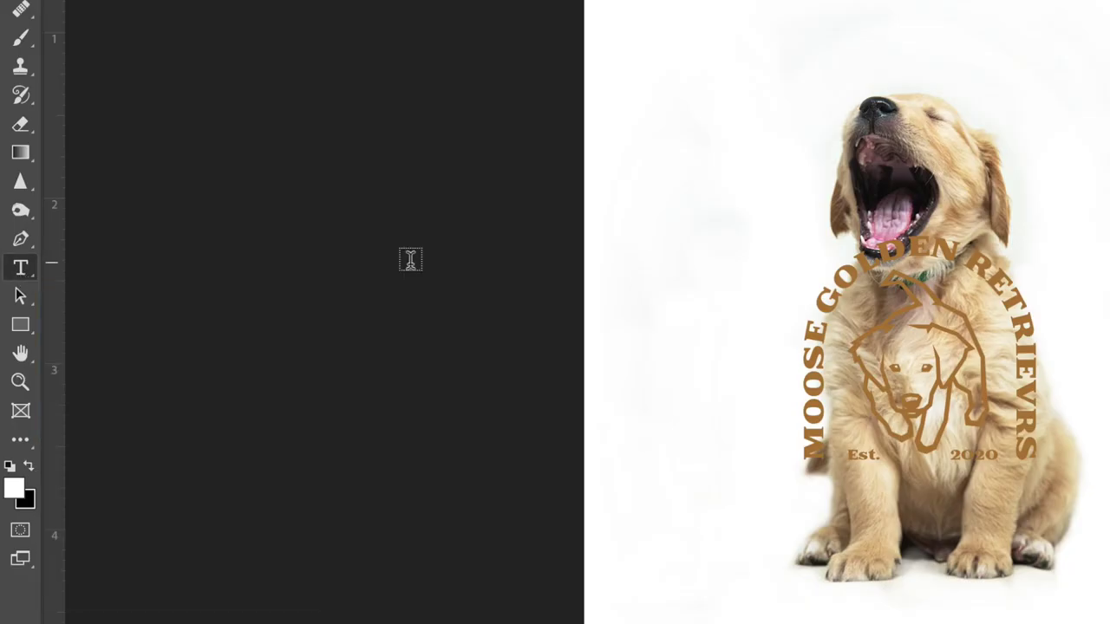
pyautogui.click(658, 0)
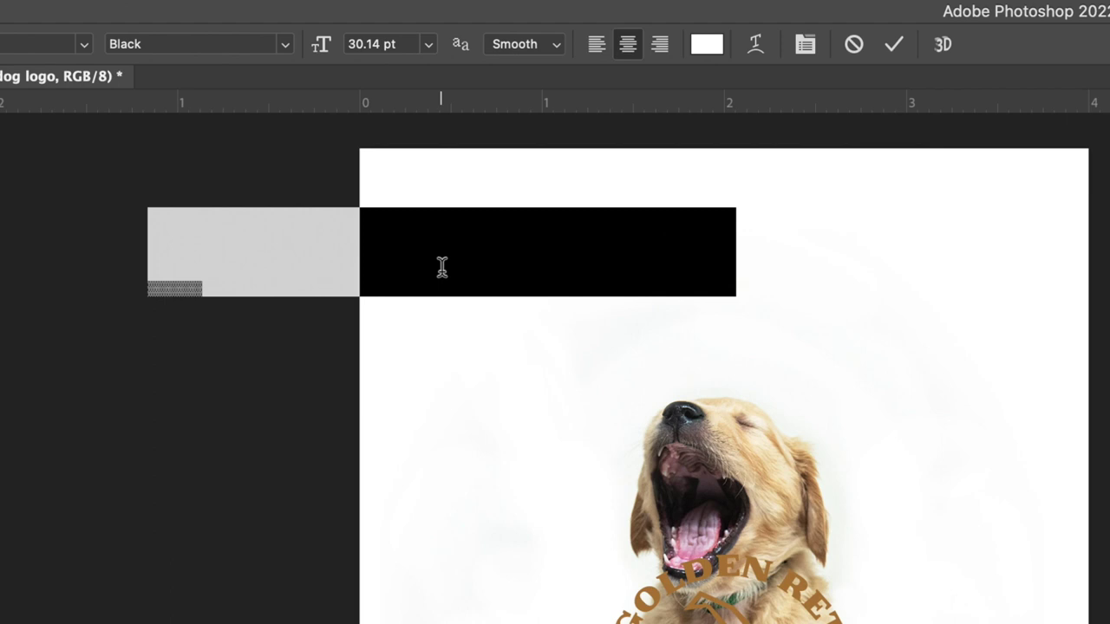
pyautogui.write('GOLDEN RETRIEVER')
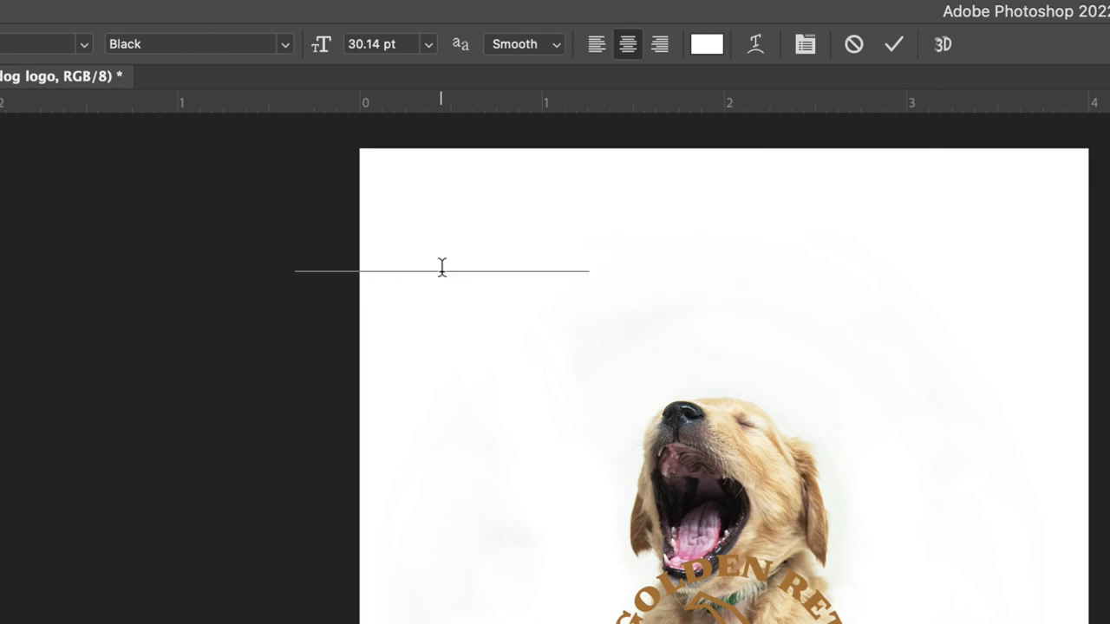
pyautogui.write(' DOG TRAINING CLUB')
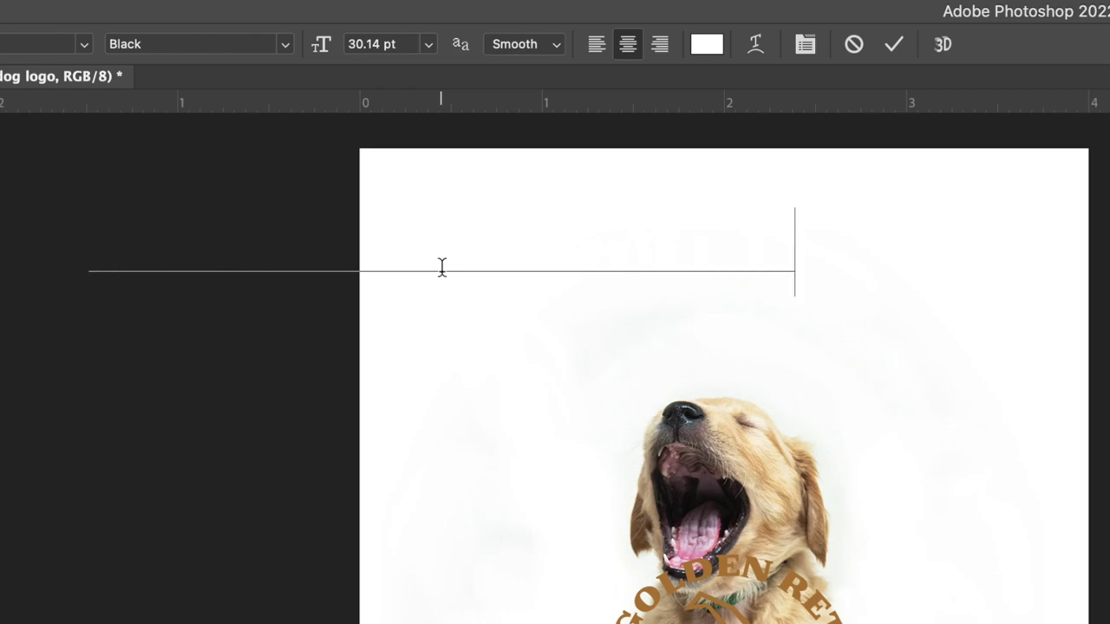
# - Recolour the "Happy Birthday" text to black and set its font size to 20 pt
pyautogui.hotkey('ctrl', 'a')
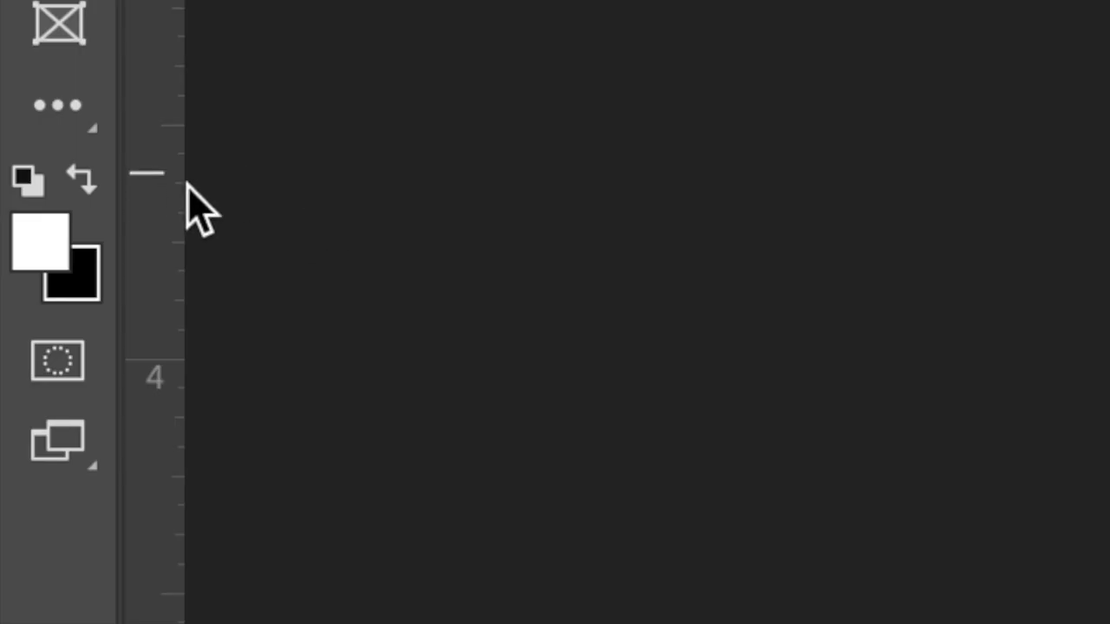
pyautogui.click(88, 185)
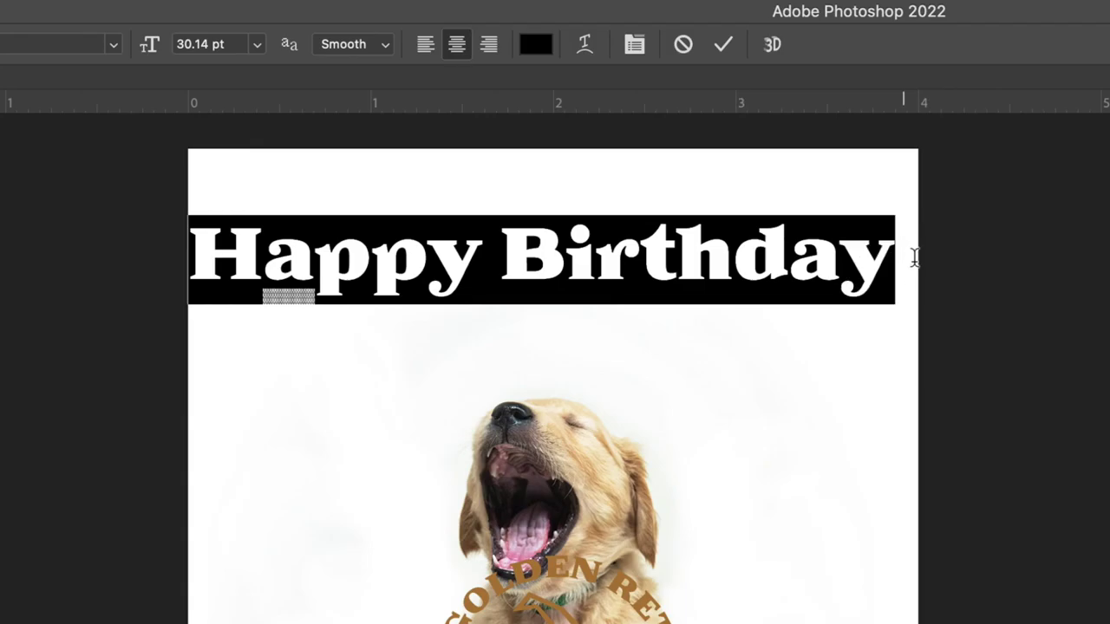
pyautogui.click(220, 44)
pyautogui.write('20')
pyautogui.press('Return')
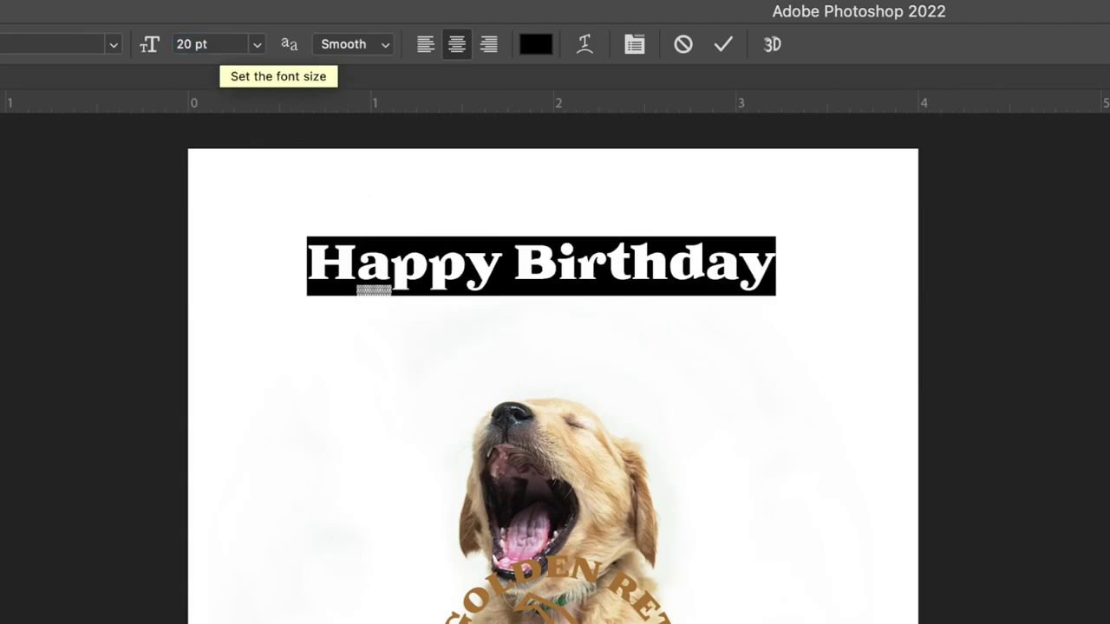
pyautogui.press('Escape')
pyautogui.press('v')
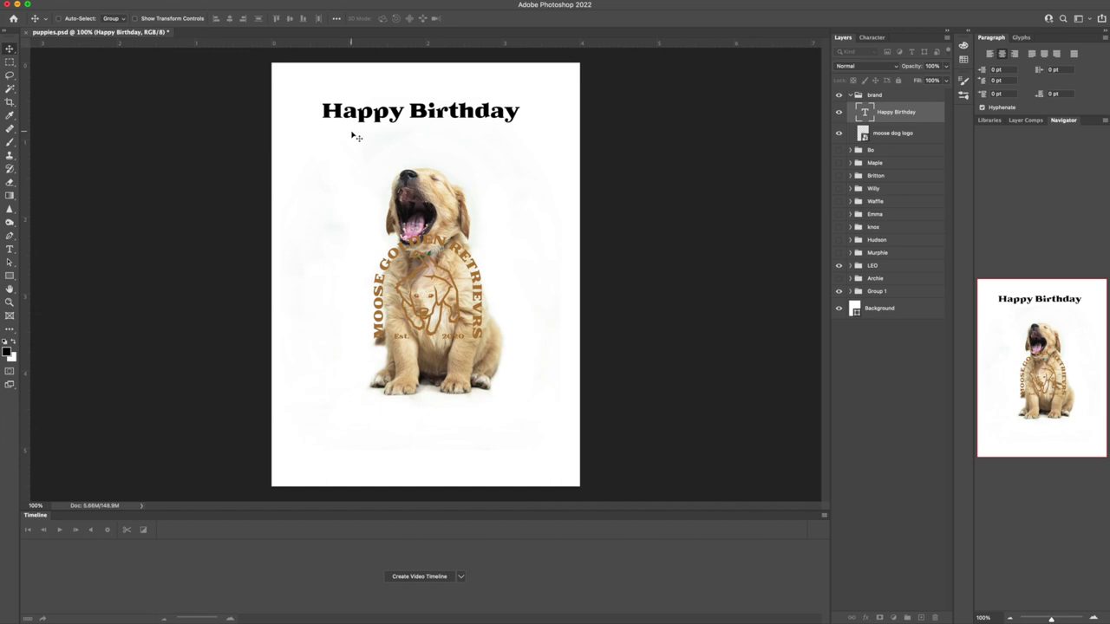
# - Add a separate "LEO" text and place it just below the beginning of the "Happy Birthday" line
pyautogui.press('t')
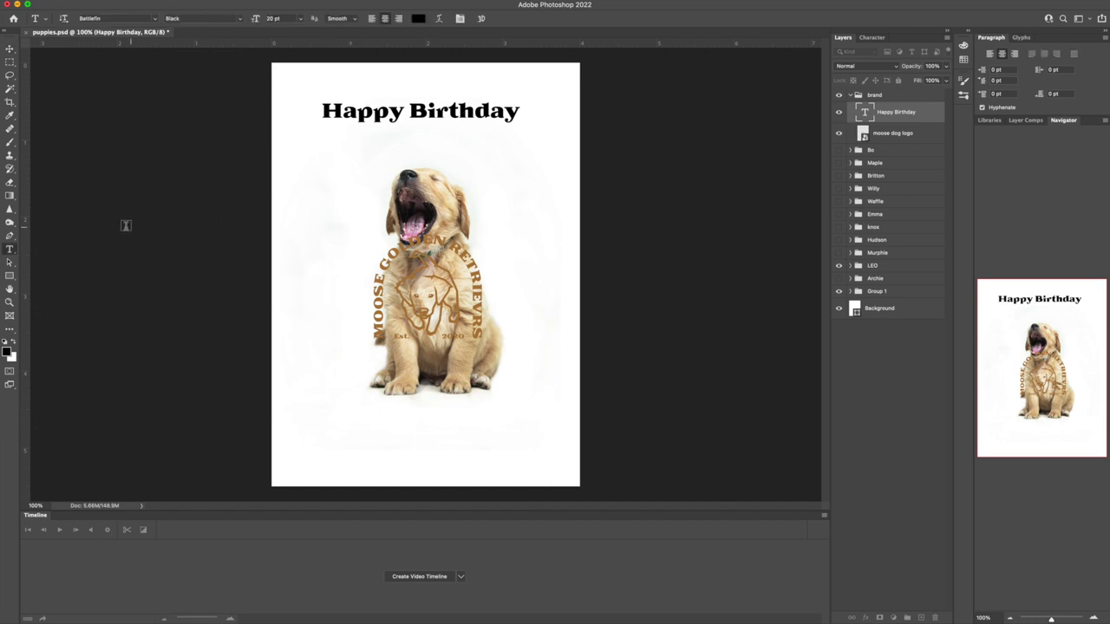
pyautogui.click(351, 172)
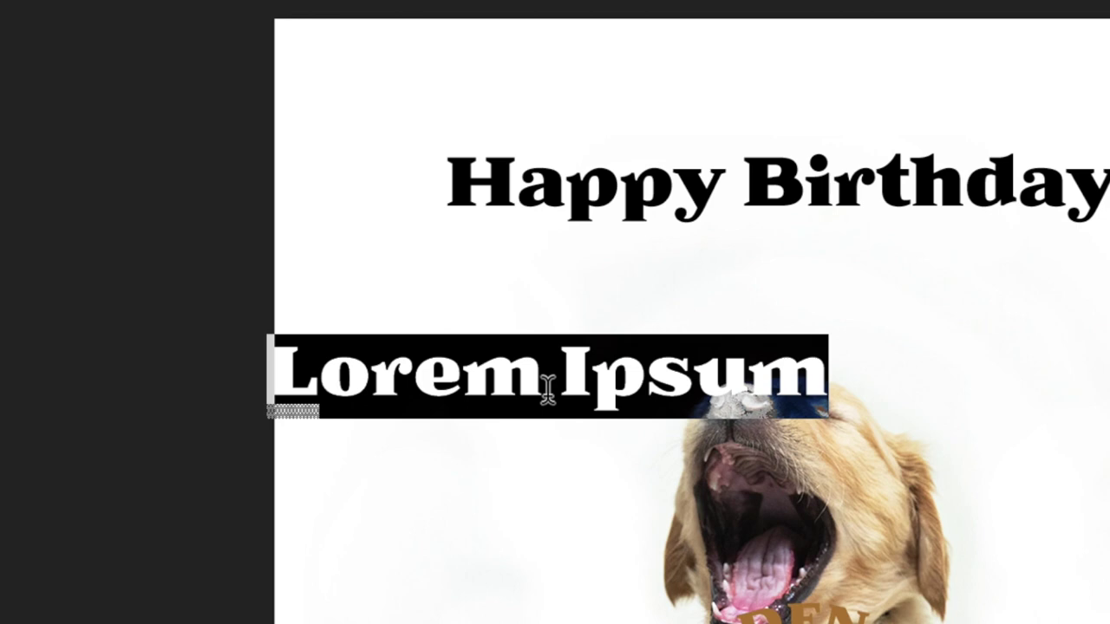
pyautogui.write('LEO')
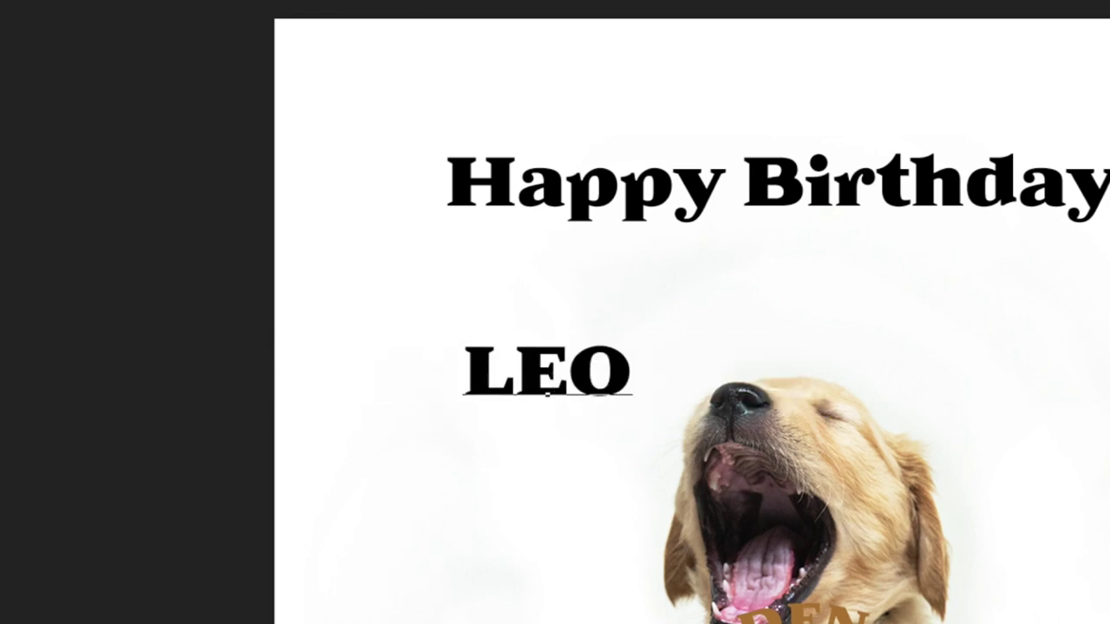
pyautogui.click(471, 405)
pyautogui.moveTo(597, 397); pyautogui.dragTo(589, 325)
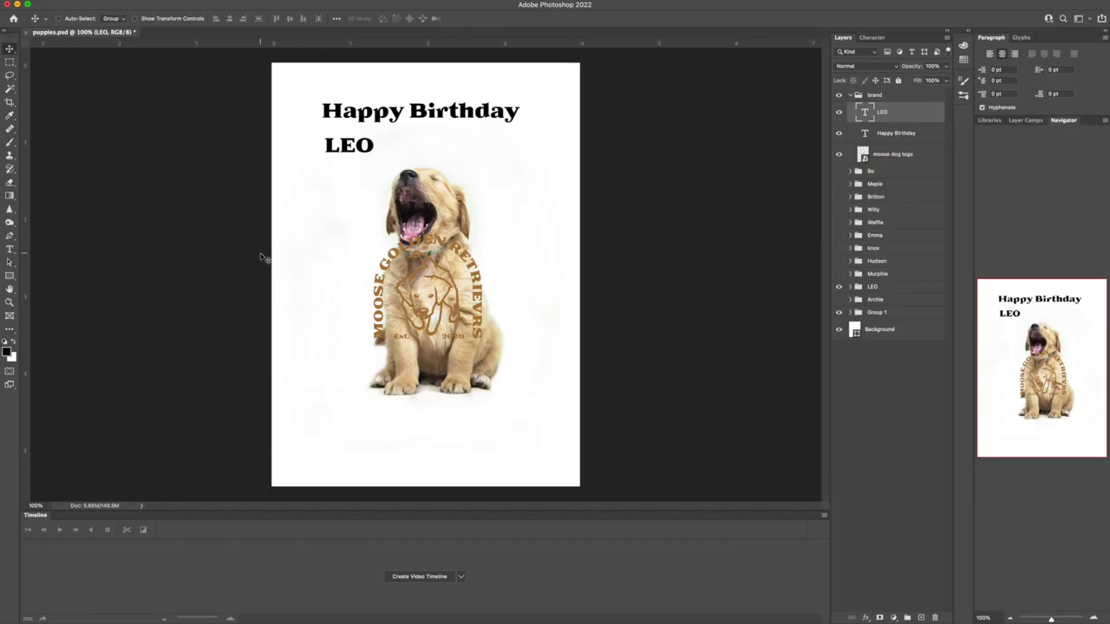
pyautogui.click(9, 249)
pyautogui.click(335, 326)
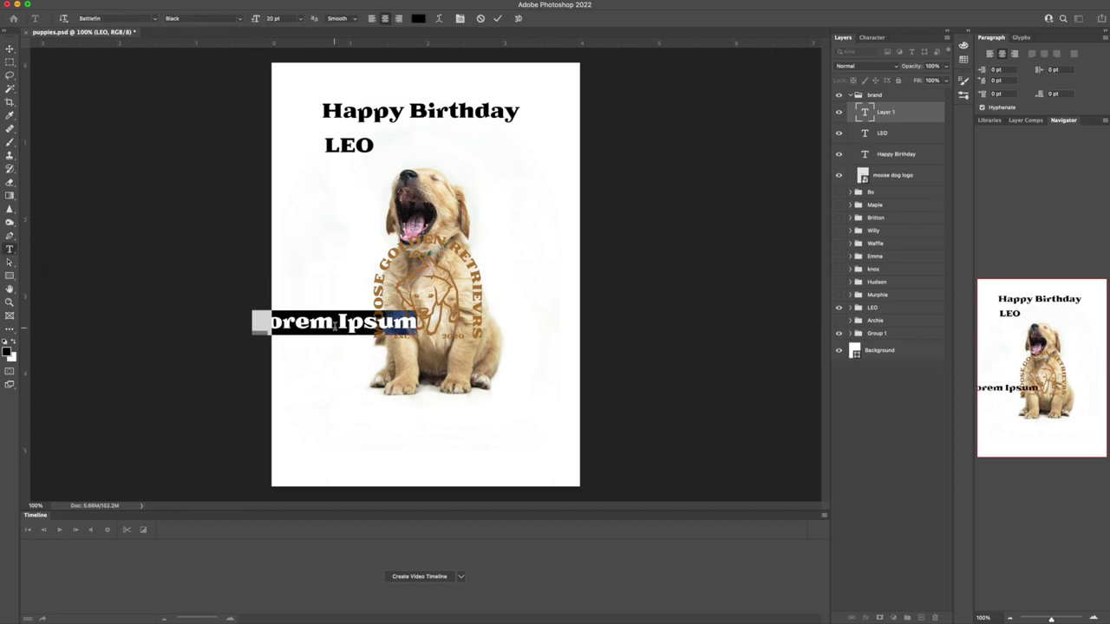
pyautogui.write('www.moose')
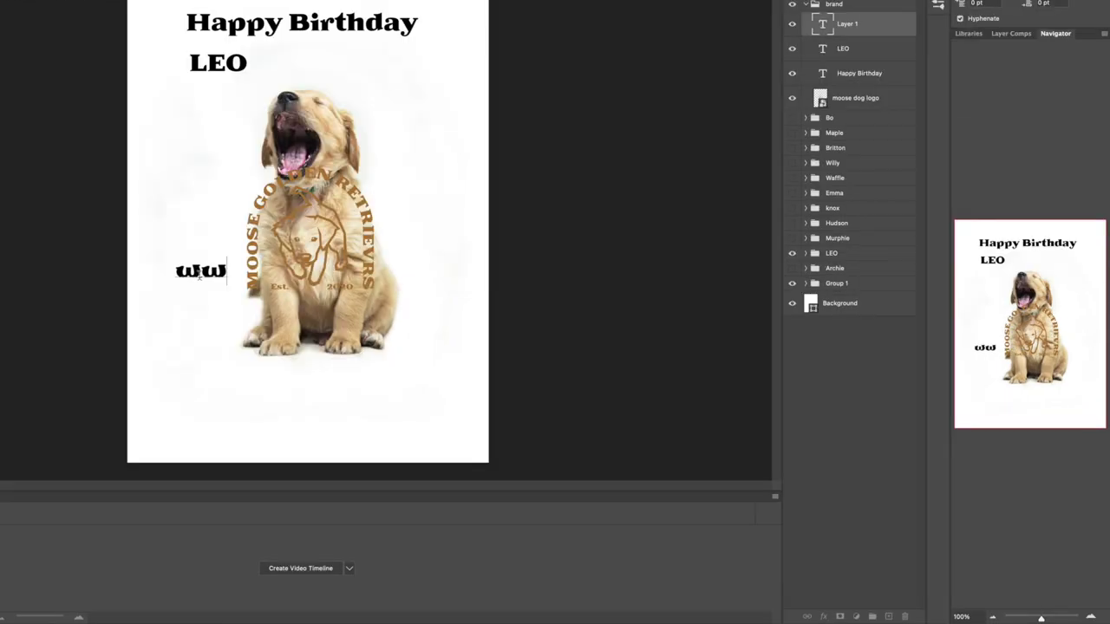
pyautogui.write('gold3ens')
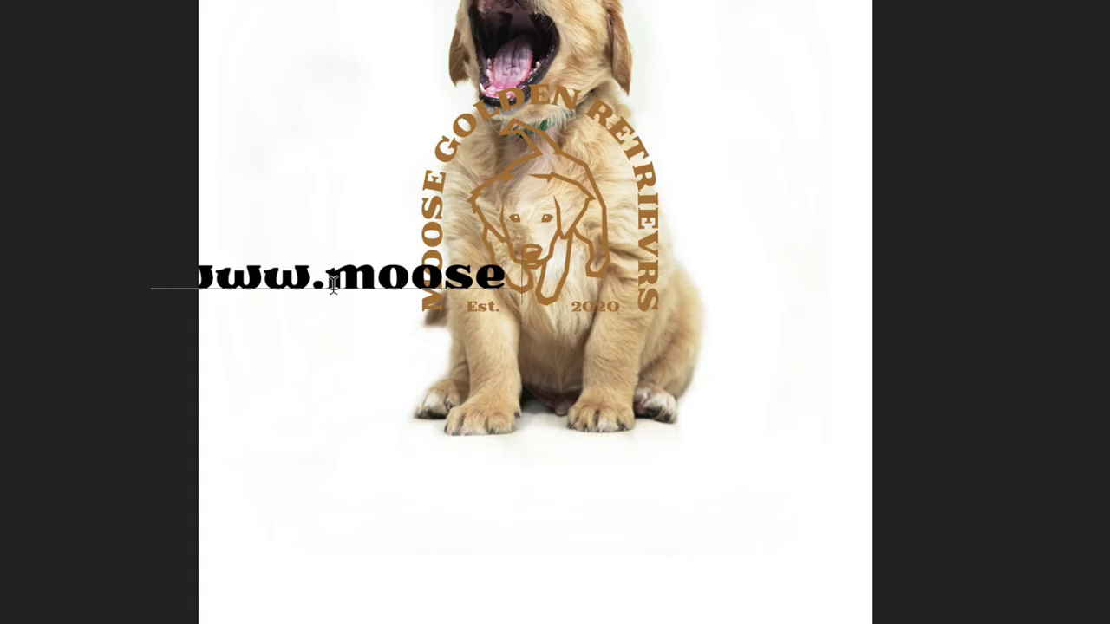
pyautogui.write('.')
pyautogui.press('BackSpace')
pyautogui.press('BackSpace')
pyautogui.press('BackSpace')
pyautogui.press('BackSpace')
pyautogui.press('BackSpace')
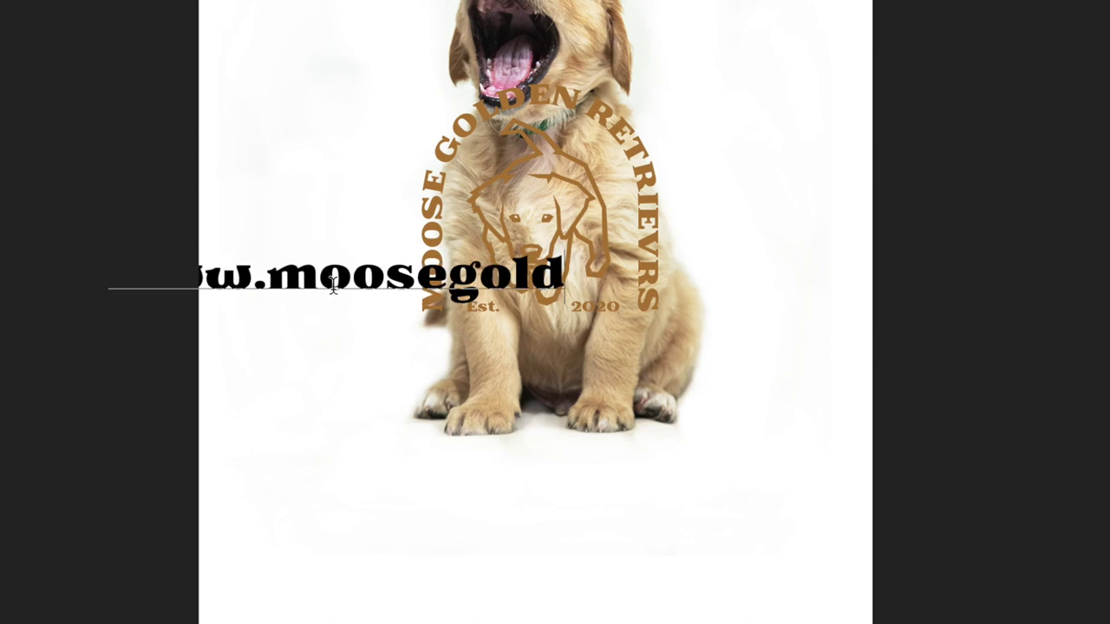
pyautogui.write('ens.com')
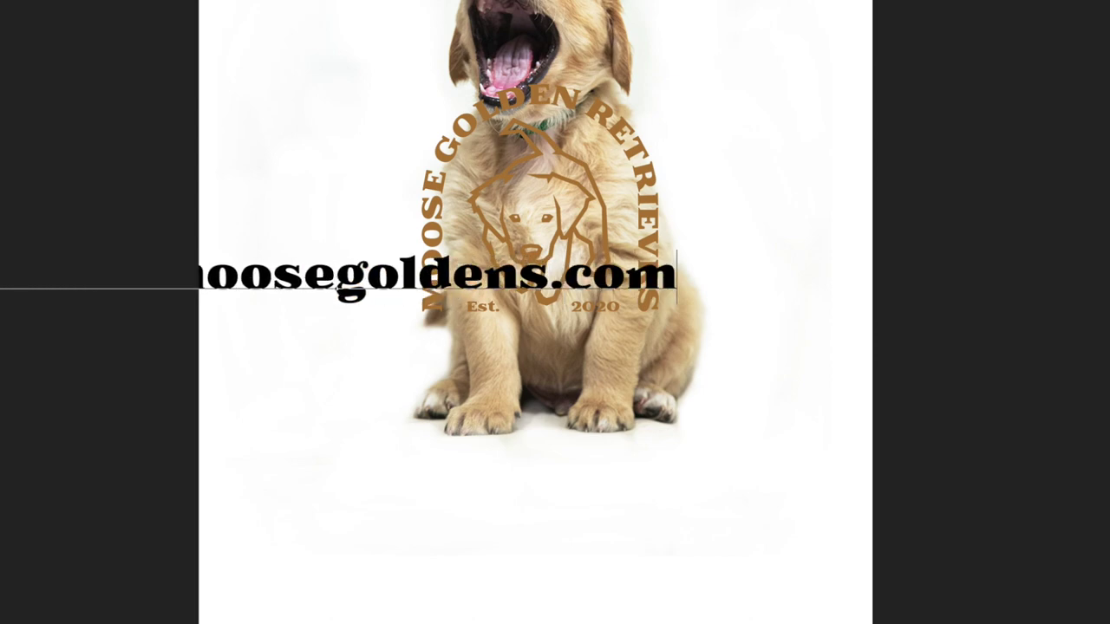
pyautogui.press('Escape')
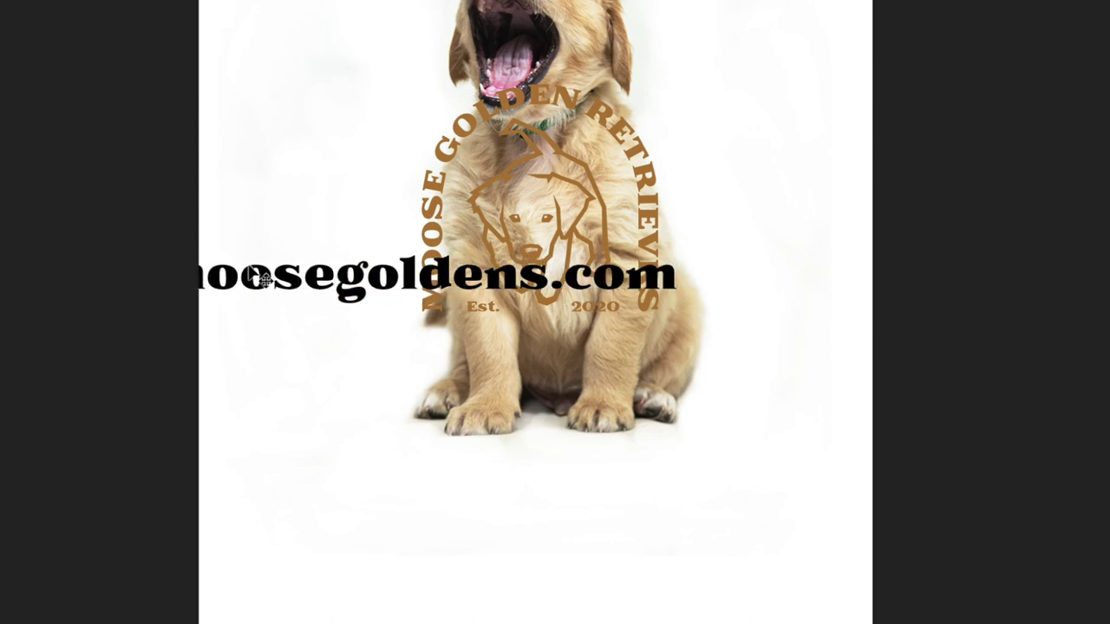
pyautogui.moveTo(389, 344); pyautogui.dragTo(471, 511)
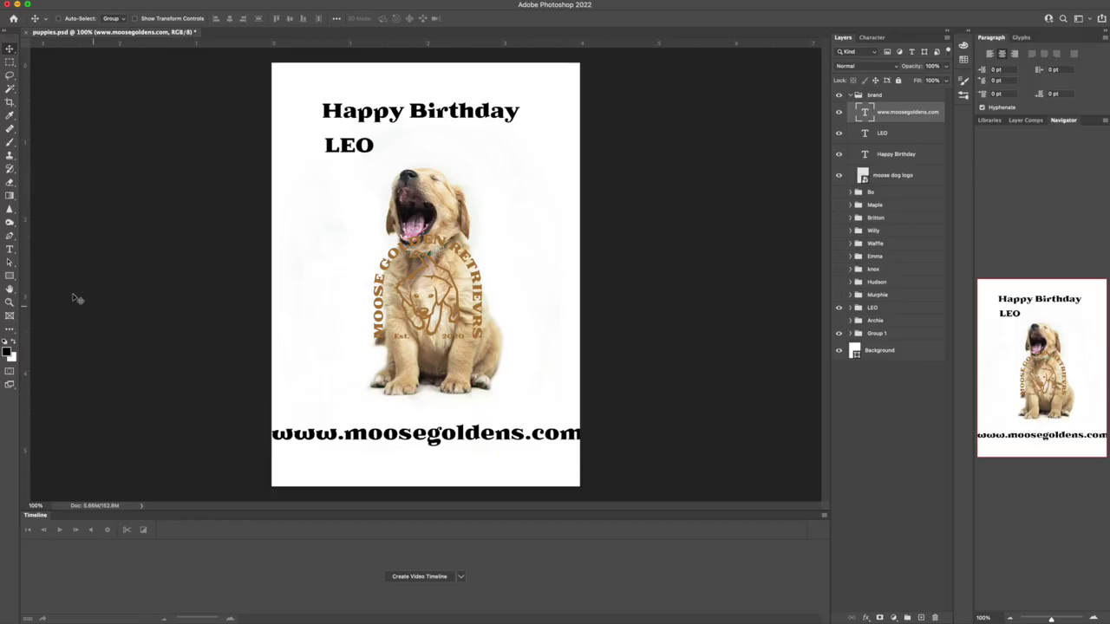
# - Add a separate text "1" in the empty area to the left of the puppy
pyautogui.click(13, 251)
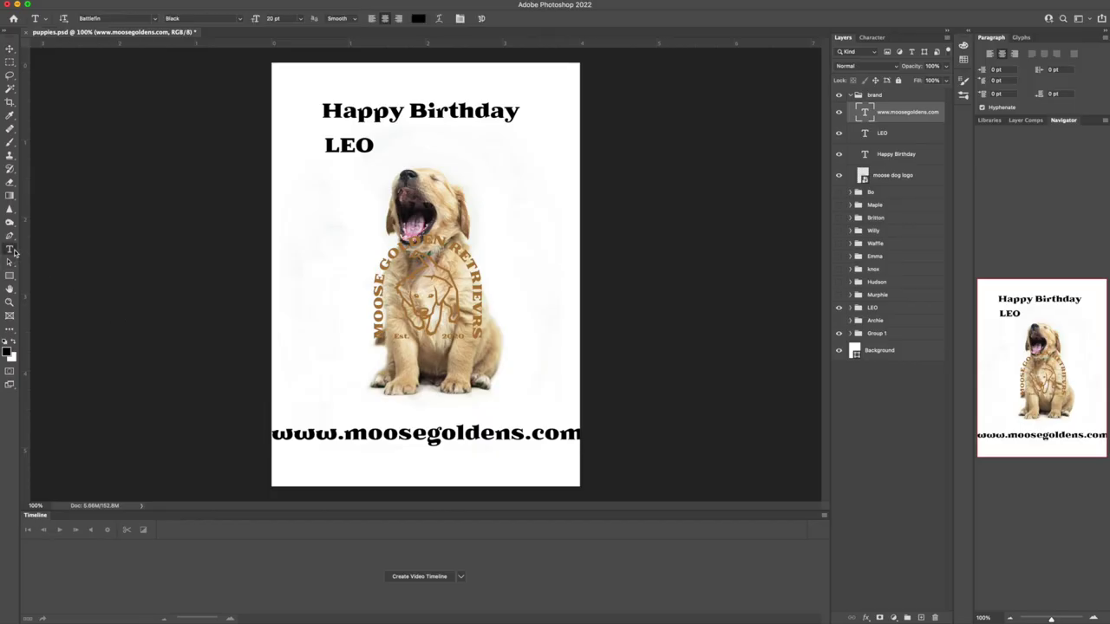
pyautogui.click(307, 273)
pyautogui.write('1')
pyautogui.click(9, 49)
pyautogui.moveTo(326, 251); pyautogui.dragTo(341, 265)
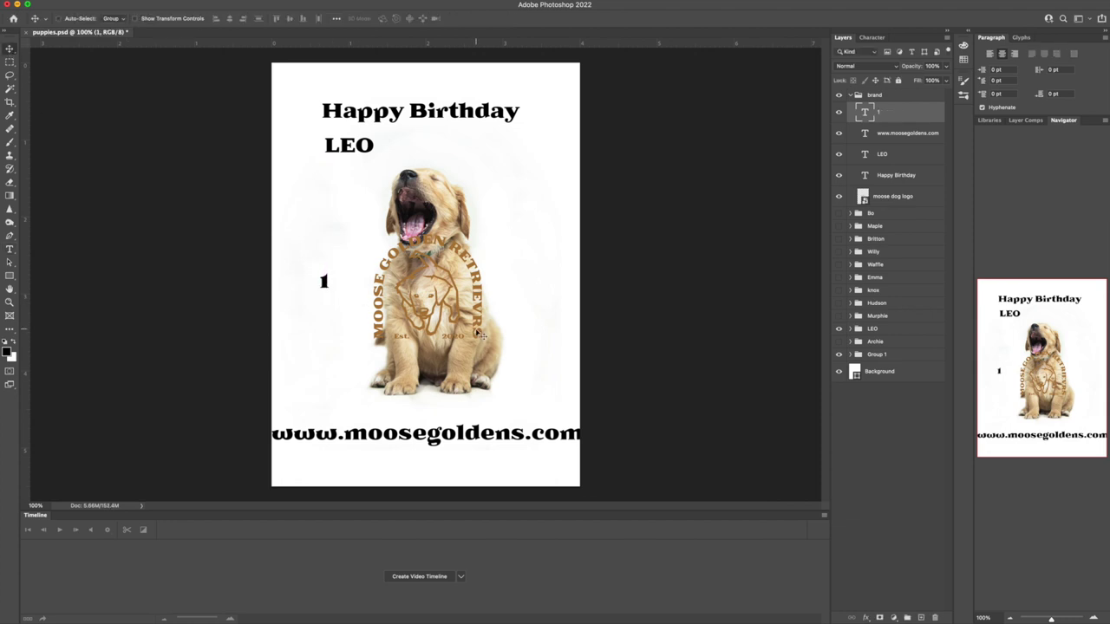
# - Put "#" in front of the "1" text and shift it slightly downward
pyautogui.click(10, 248)
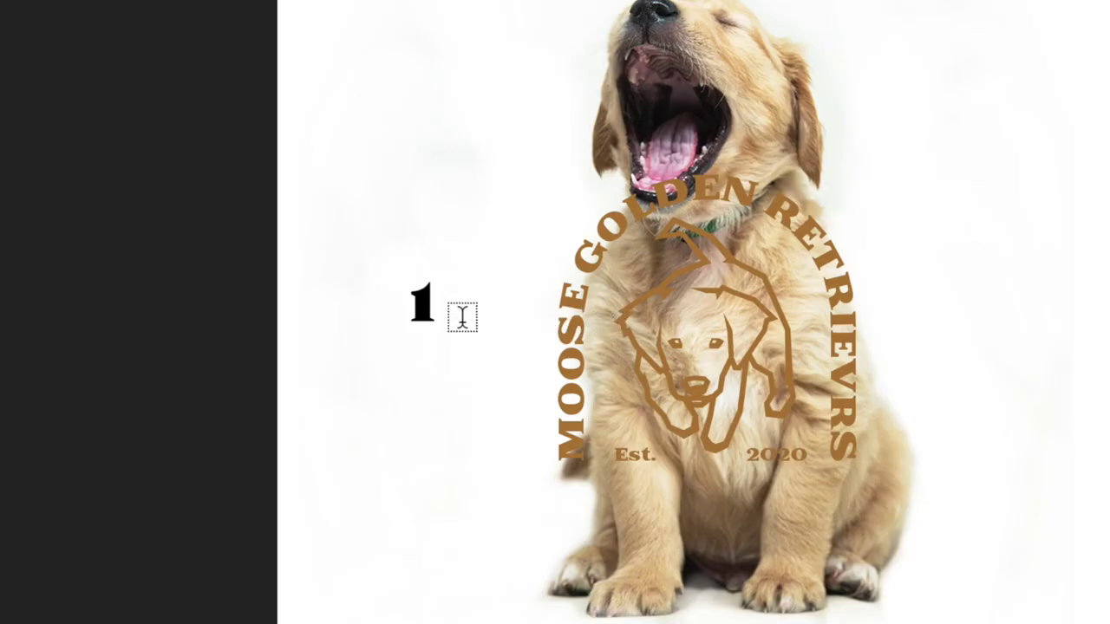
pyautogui.click(423, 303)
pyautogui.write('#')
pyautogui.hotkey('ctrl', 'Return')
pyautogui.moveTo(450, 319); pyautogui.dragTo(452, 343)
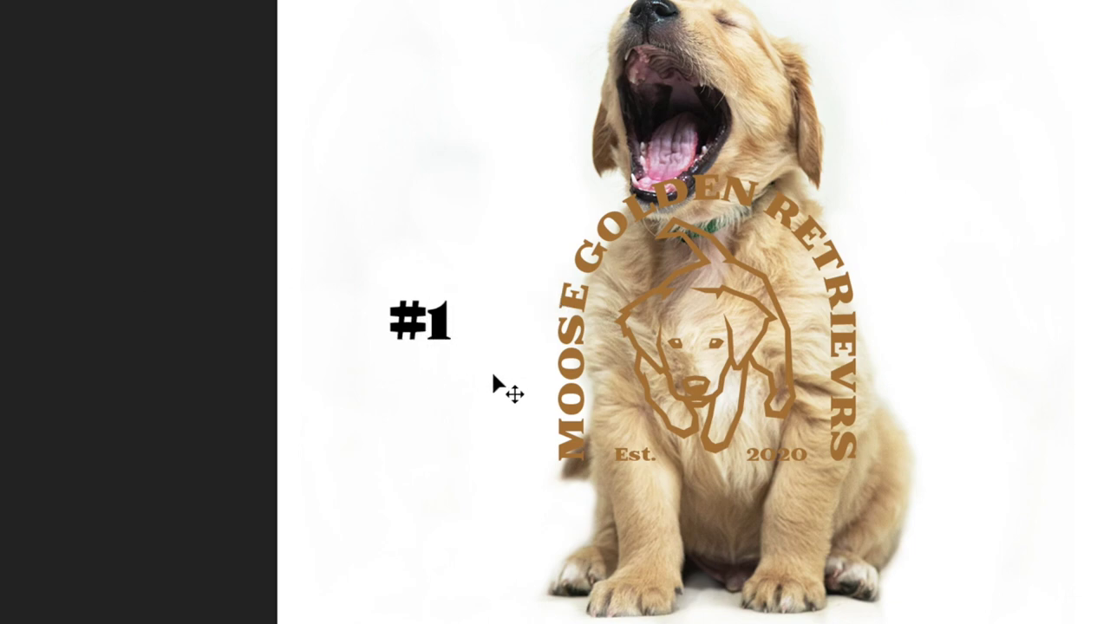
# - Add a separate "You're" text and place it directly above "#1"
pyautogui.click(382, 154)
pyautogui.write('YU')
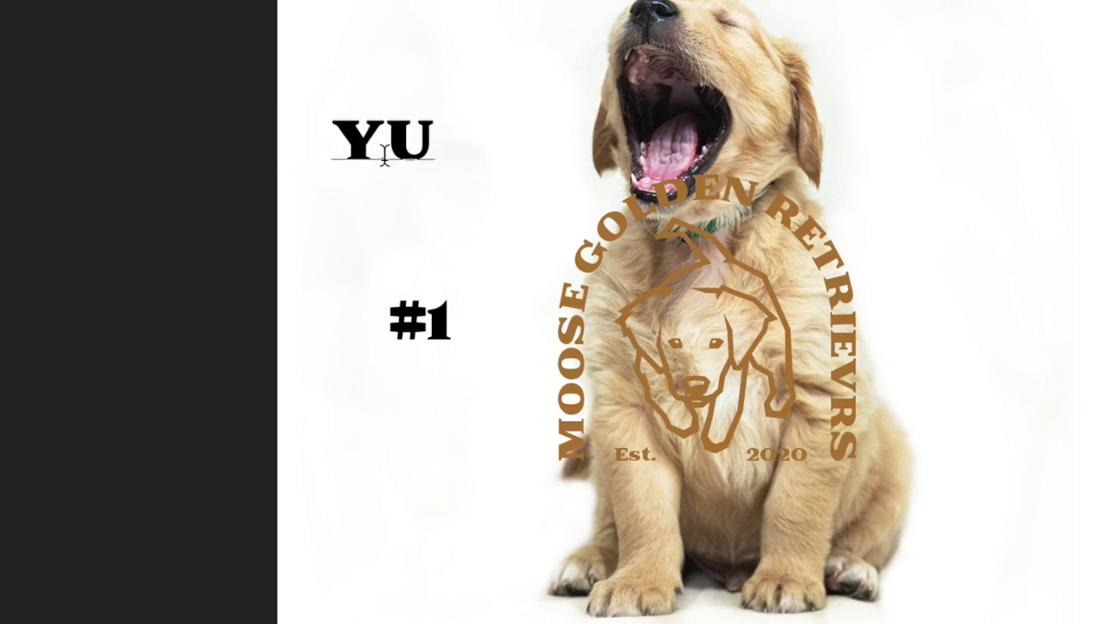
pyautogui.press('BackSpace')
pyautogui.press('BackSpace')
pyautogui.write("You're")
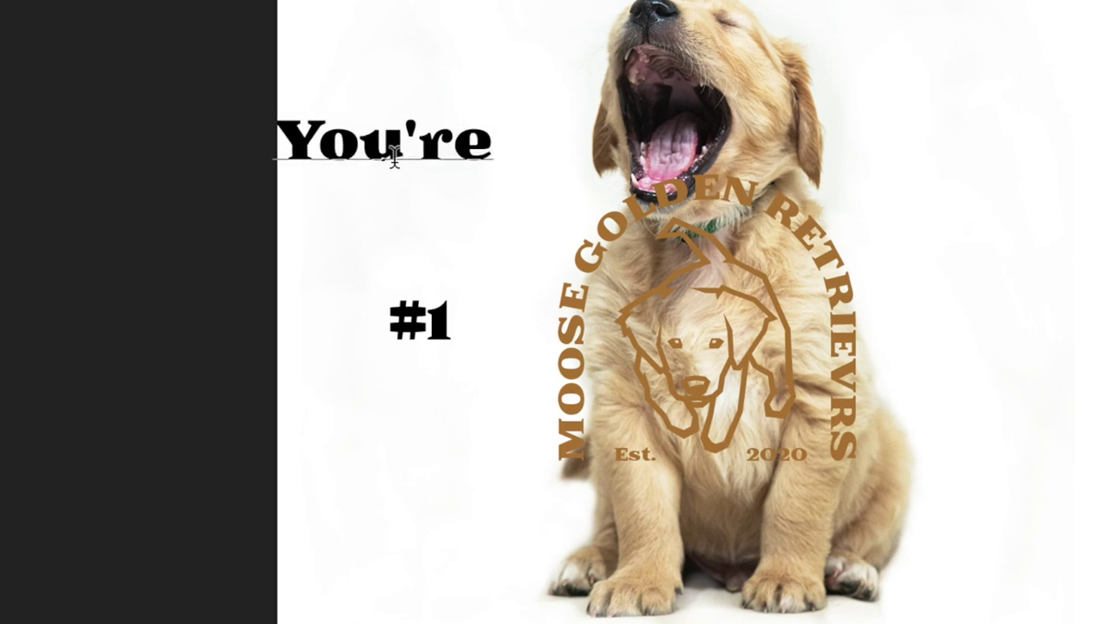
pyautogui.hotkey('ctrl', 'Return')
pyautogui.moveTo(470, 148); pyautogui.dragTo(499, 239)
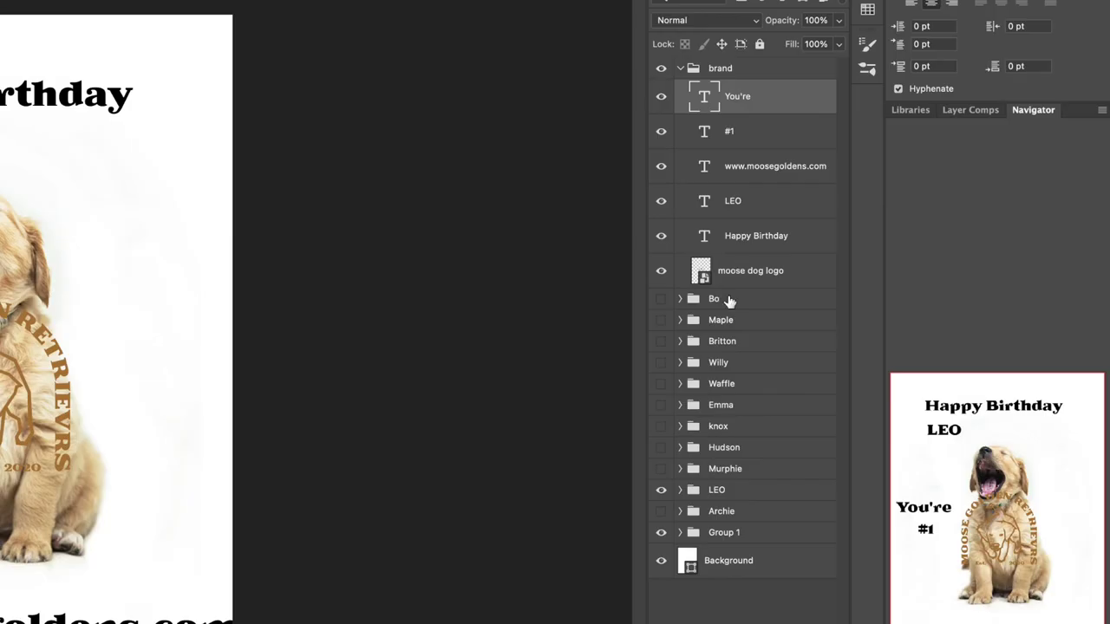
# - Move the five text layers, from "You're" through "Happy Birthday", out of the brand group into the LEO group and collapse it
pyautogui.click(680, 491)
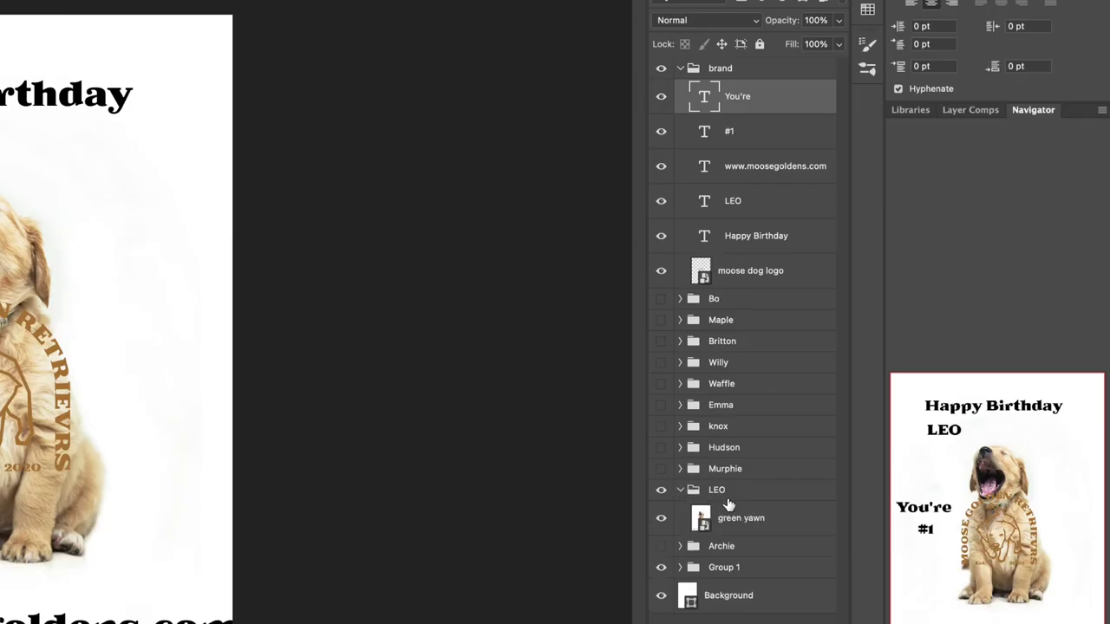
pyautogui.keyDown('shift'); pyautogui.click(747, 137); pyautogui.keyUp('shift')
pyautogui.keyDown('shift'); pyautogui.click(749, 174); pyautogui.keyUp('shift')
pyautogui.keyDown('shift'); pyautogui.click(747, 205); pyautogui.keyUp('shift')
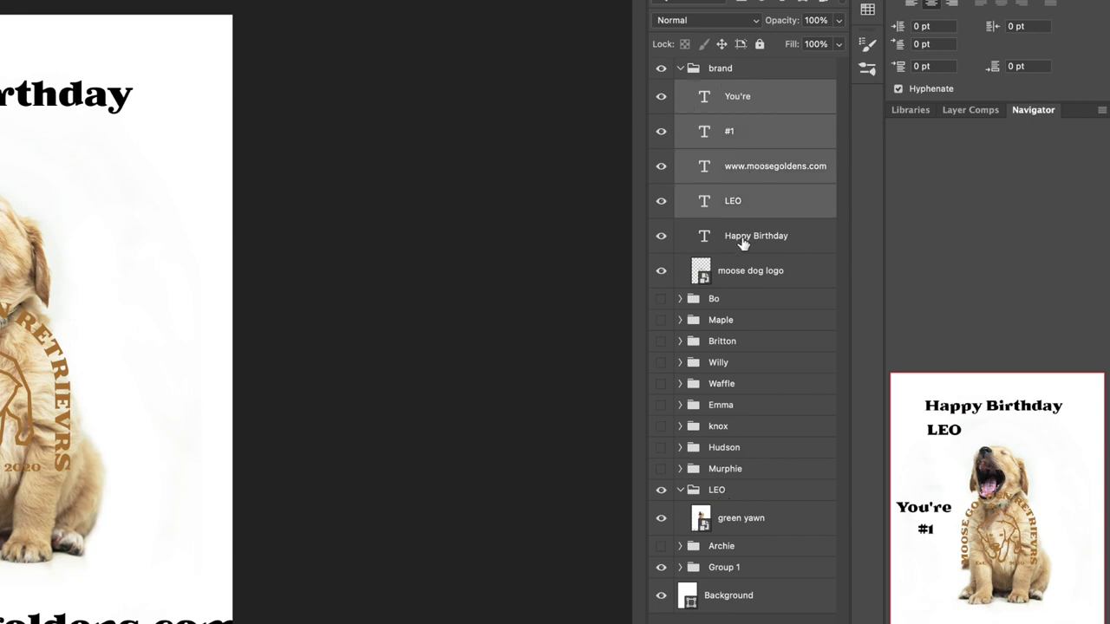
pyautogui.keyDown('shift'); pyautogui.click(743, 243); pyautogui.keyUp('shift')
pyautogui.moveTo(743, 243); pyautogui.dragTo(726, 499)
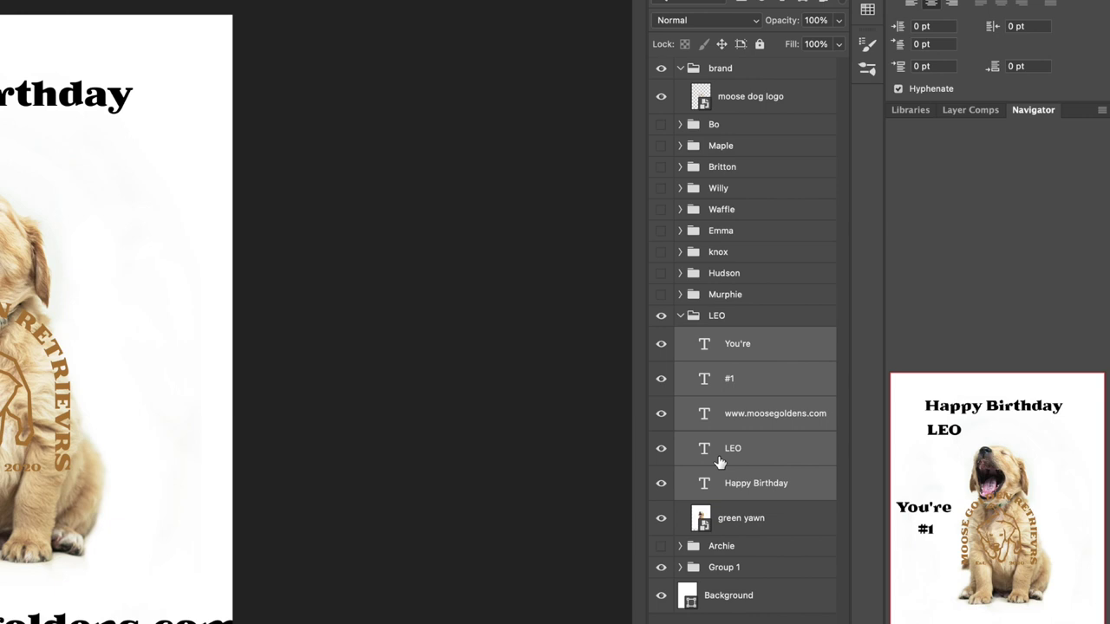
pyautogui.click(681, 317)
pyautogui.click(680, 317)
pyautogui.click(680, 317)
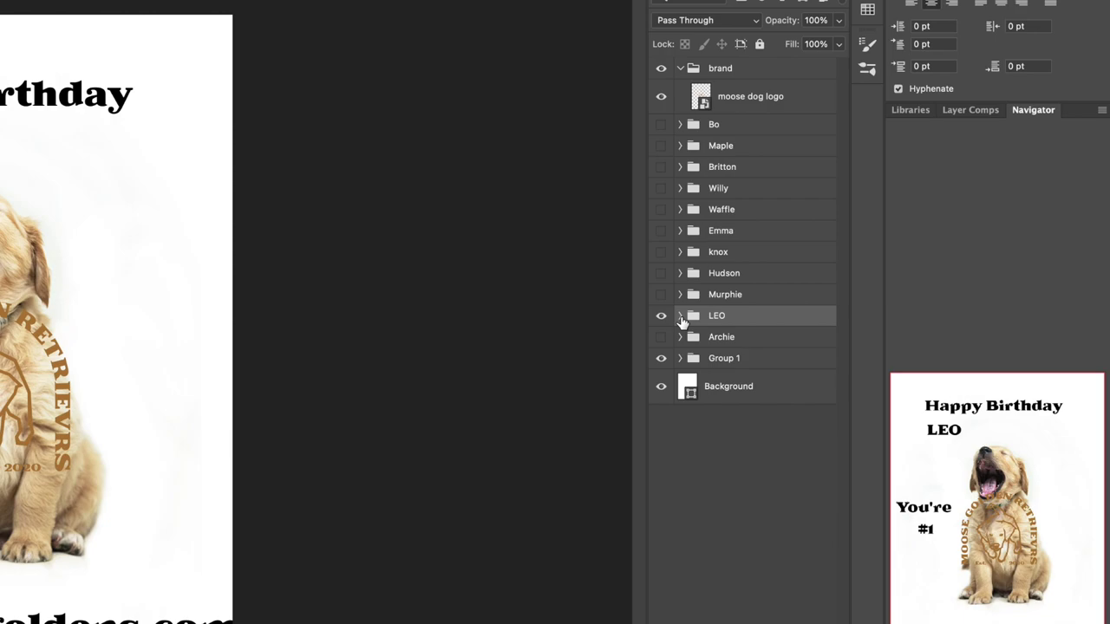
# - Toggle the visibility of the LEO group to check its contents, leaving the group hidden
pyautogui.click(661, 315)
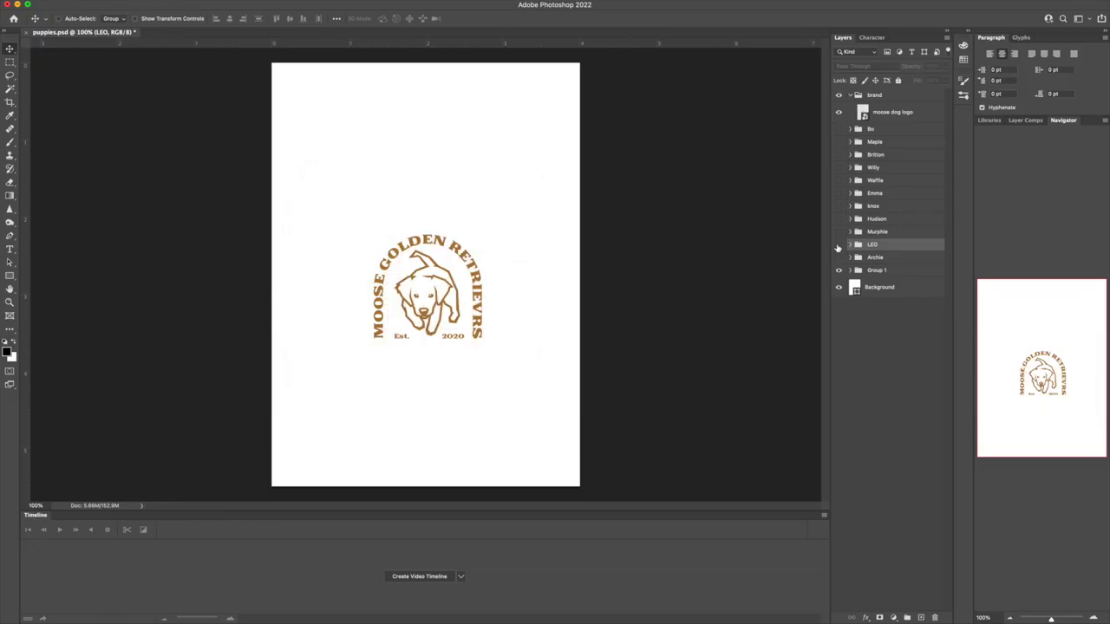
pyautogui.click(837, 246)
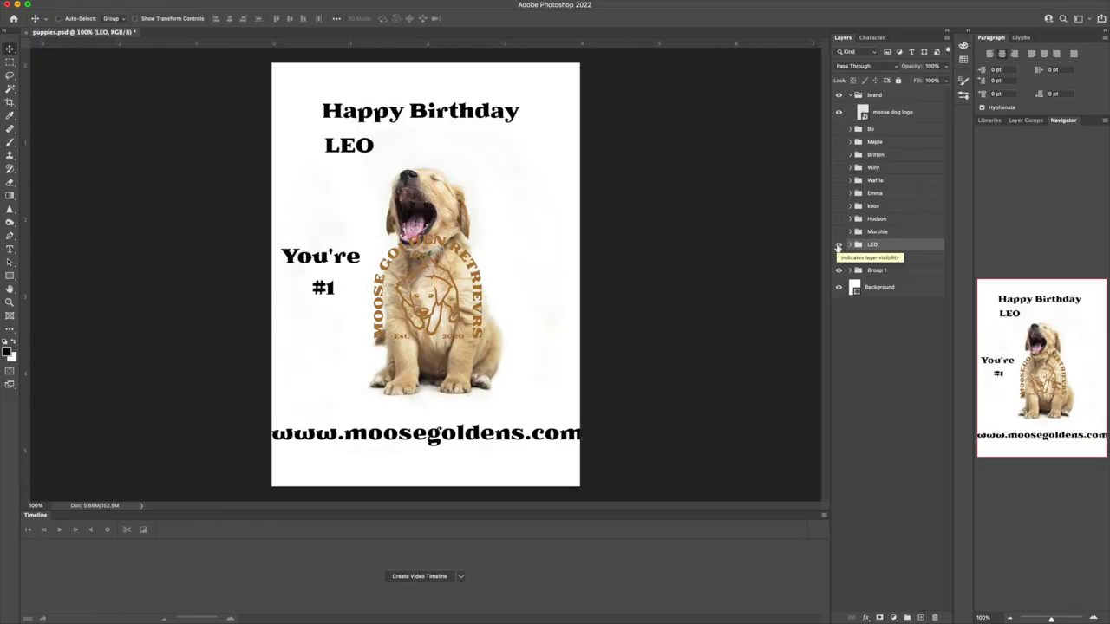
pyautogui.click(838, 247)
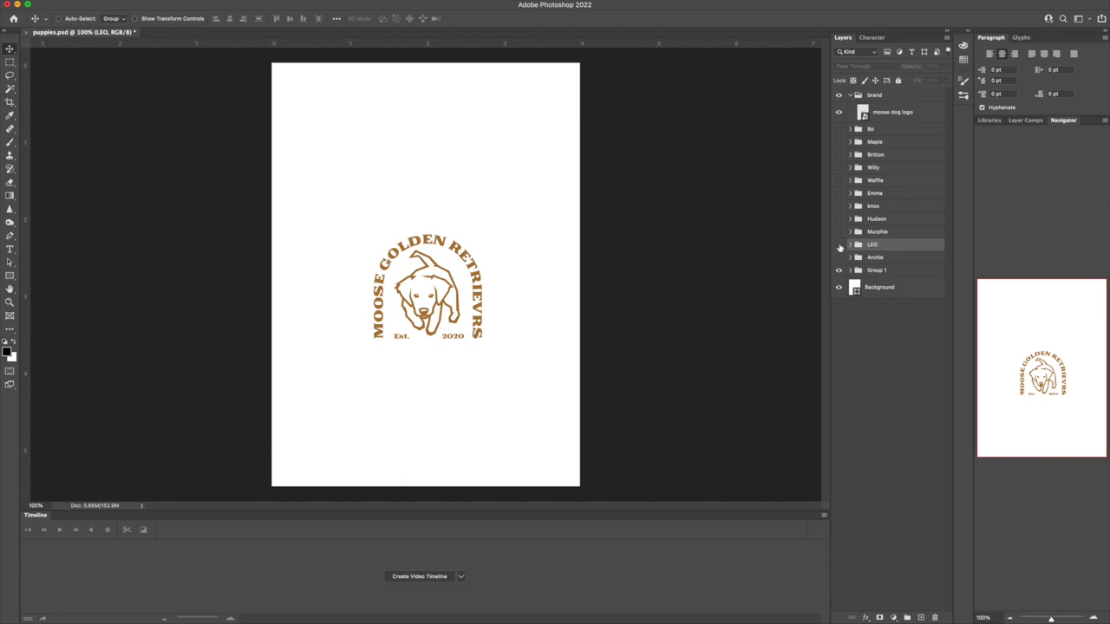
pyautogui.click(839, 247)
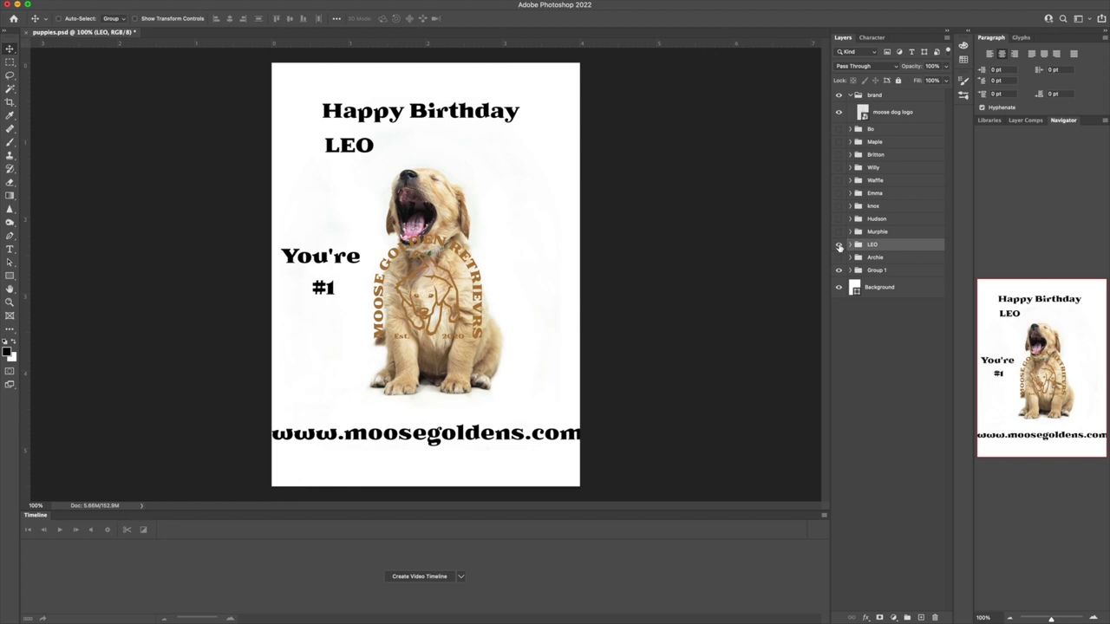
pyautogui.click(850, 244)
pyautogui.click(892, 352)
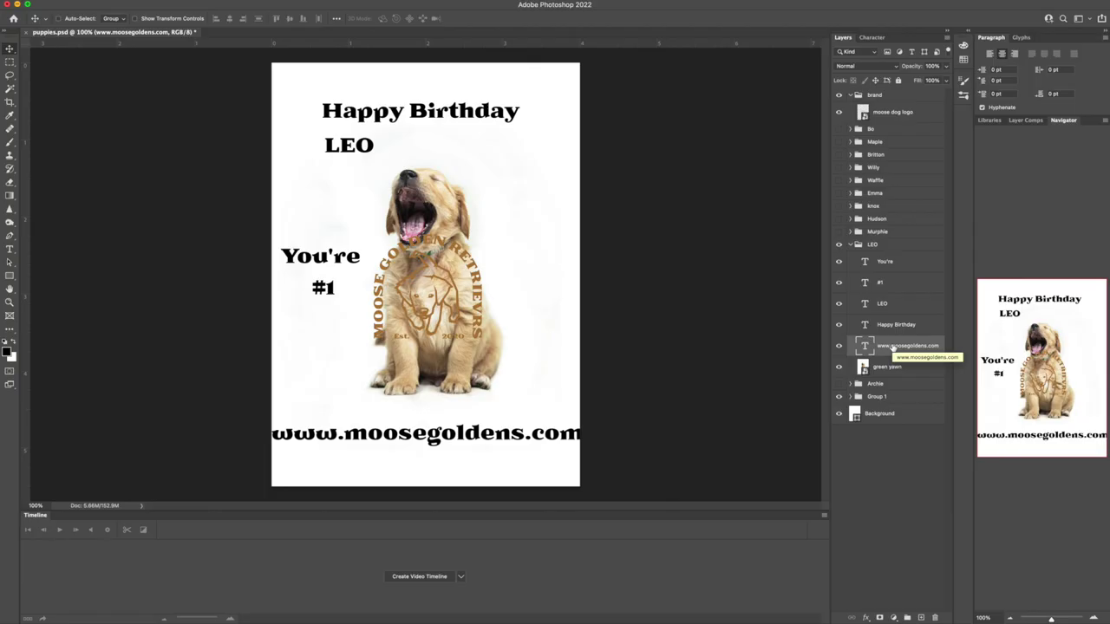
pyautogui.moveTo(893, 346); pyautogui.dragTo(900, 123)
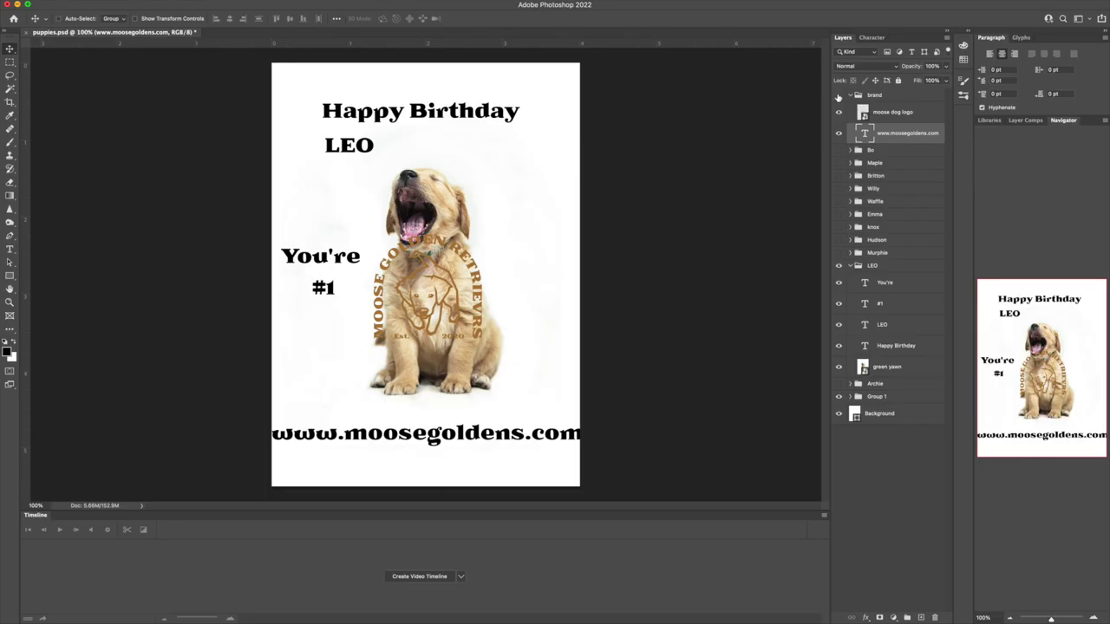
# - Hide and reshow the LEO group to check which elements belong to the brand group
pyautogui.click(512, 180)
pyautogui.click(512, 180)
pyautogui.click(838, 266)
pyautogui.click(838, 266)
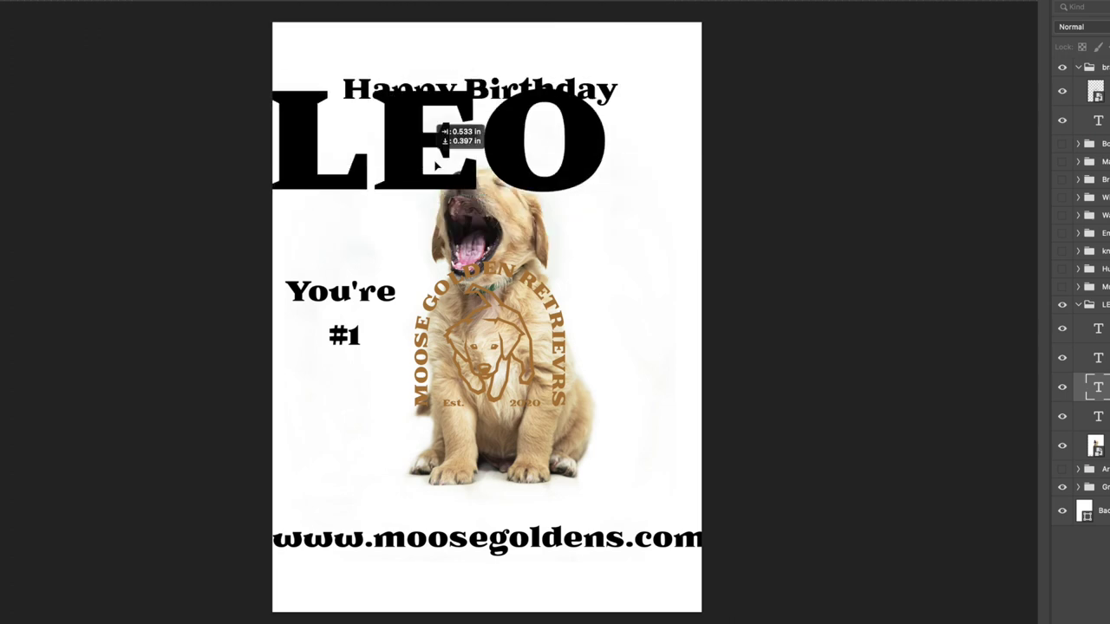
# - Centre the large "LEO" text under "Happy Birthday" and shrink the website text to 10 pt in the card's lower right corner
pyautogui.moveTo(422, 136); pyautogui.dragTo(476, 153)
pyautogui.doubleClick(367, 539)
pyautogui.hotkey('ctrl', 'shift', ',')
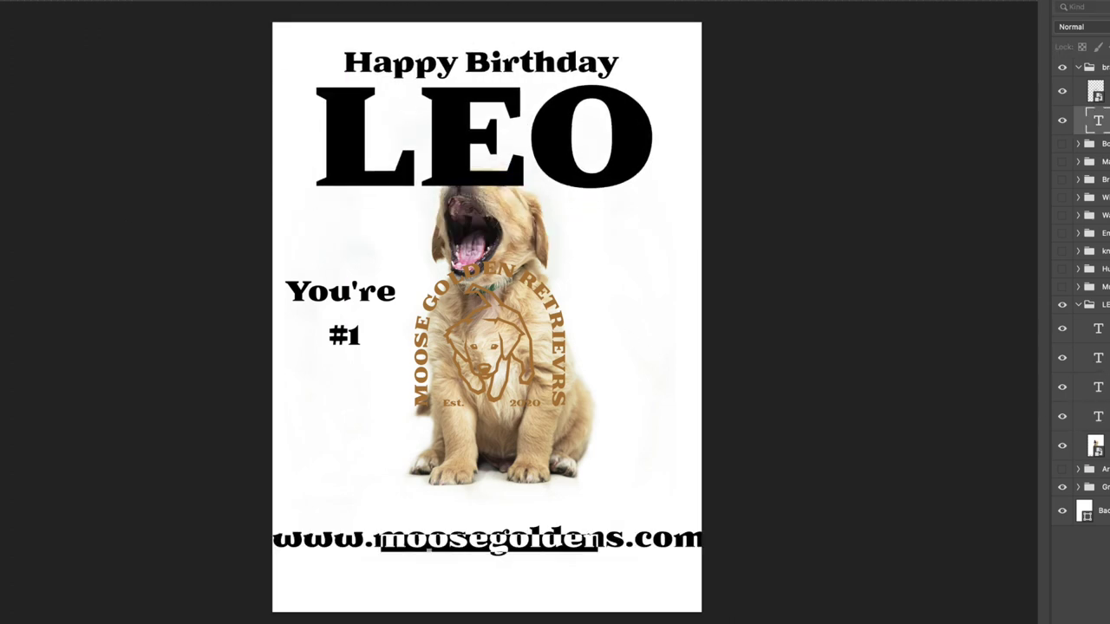
pyautogui.moveTo(451, 544); pyautogui.dragTo(542, 592)
# - Move the moose dog logo to the card's lower left corner and scale it down to a small mark
pyautogui.moveTo(488, 338); pyautogui.dragTo(373, 520)
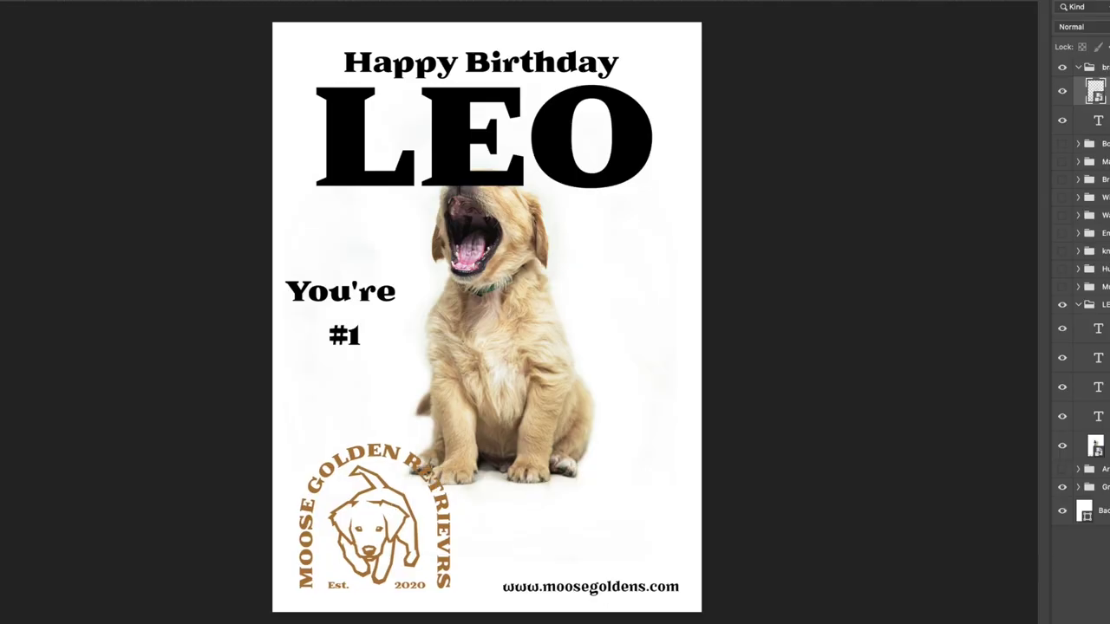
pyautogui.hotkey('ctrl', 't')
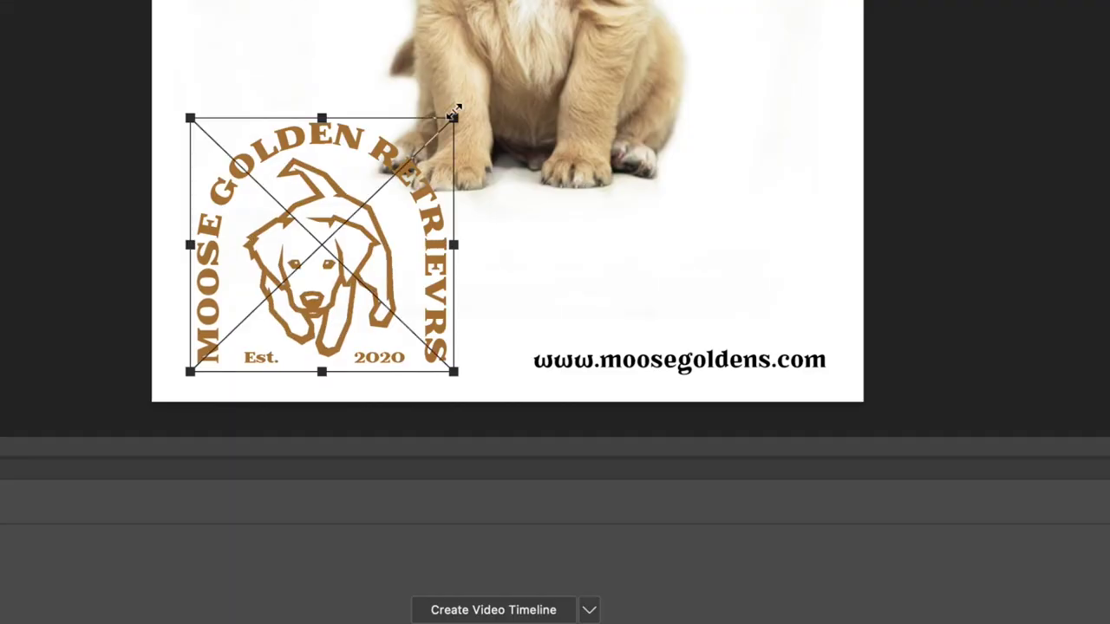
pyautogui.moveTo(453, 112); pyautogui.dragTo(297, 268)
pyautogui.press('Return')
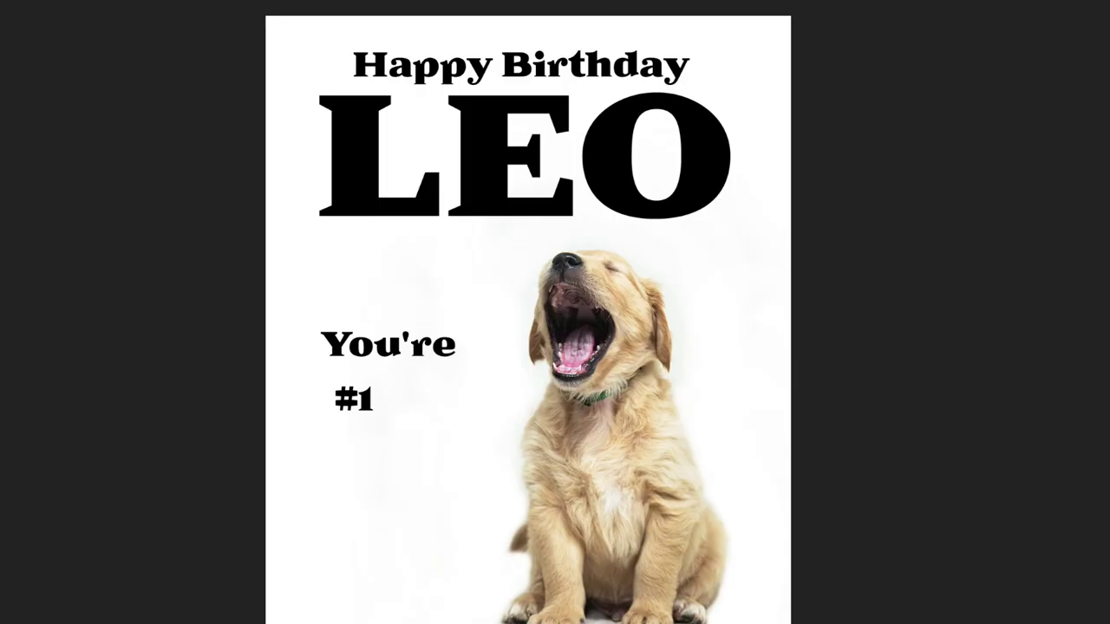
# - Enlarge the "#1" text to about the width of "You're" and place it directly below that word
pyautogui.doubleClick(356, 399)
pyautogui.hotkey('ctrl', 'shift', '.')
pyautogui.hotkey('ctrl', 'shift', '.')
pyautogui.hotkey('ctrl', 'shift', '.')
pyautogui.hotkey('ctrl', 'shift', '.')
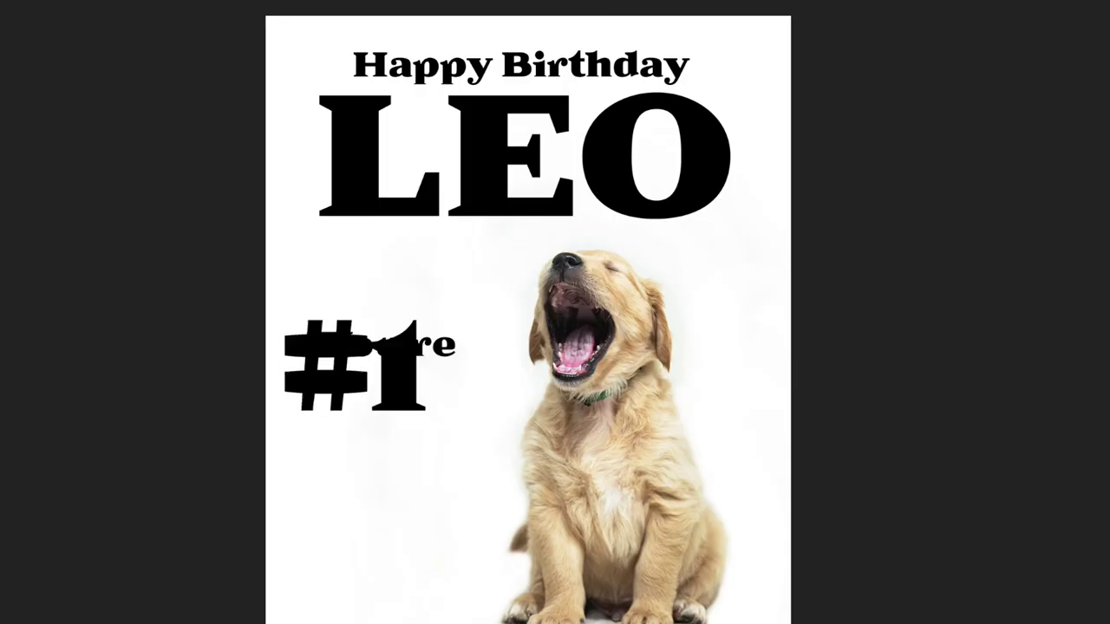
pyautogui.moveTo(332, 370); pyautogui.dragTo(364, 429)
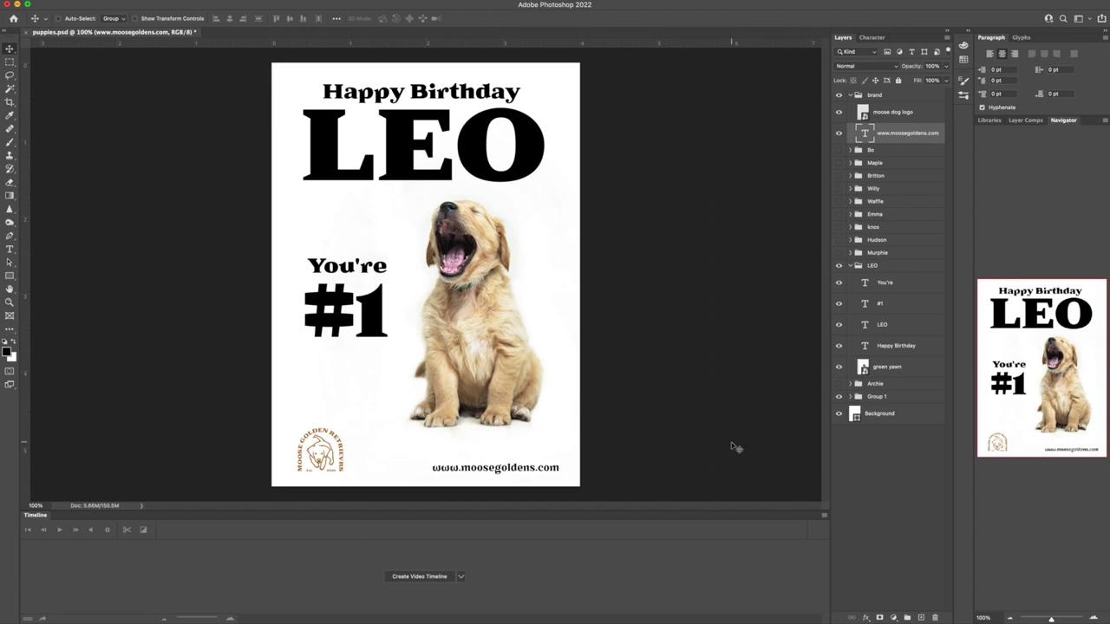
# - Nudge only the green yawn puppy photo slightly down and to the right, leaving the LEO group's text in place
pyautogui.click(468, 357)
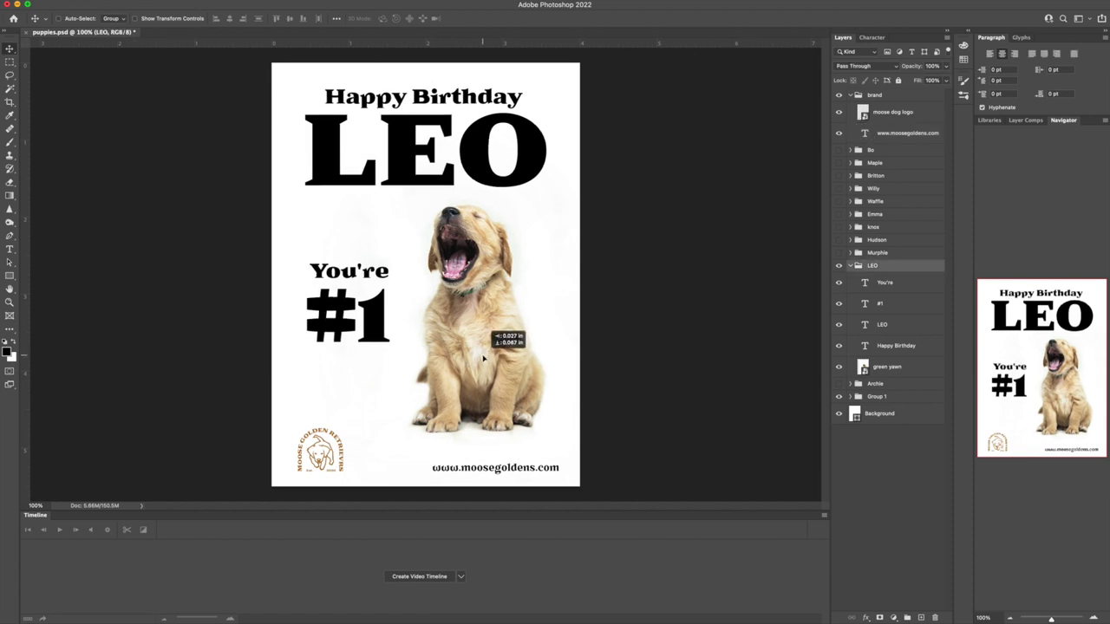
pyautogui.click(894, 368)
pyautogui.moveTo(462, 358); pyautogui.dragTo(470, 364)
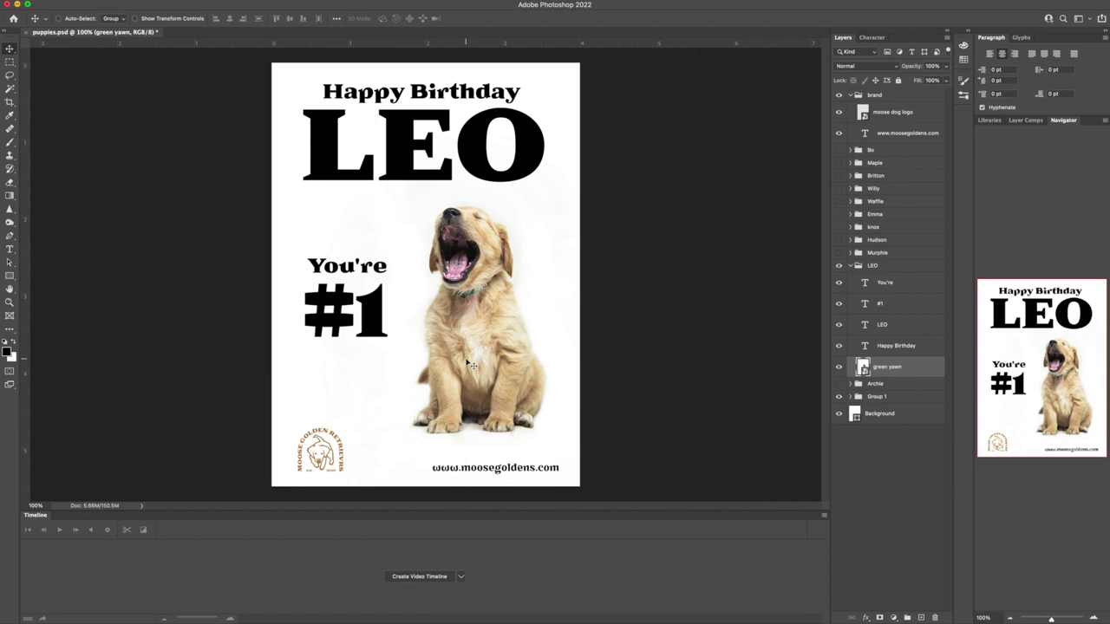
# - Recolour the whole website text with the brown sampled from the dog logo
pyautogui.click(10, 249)
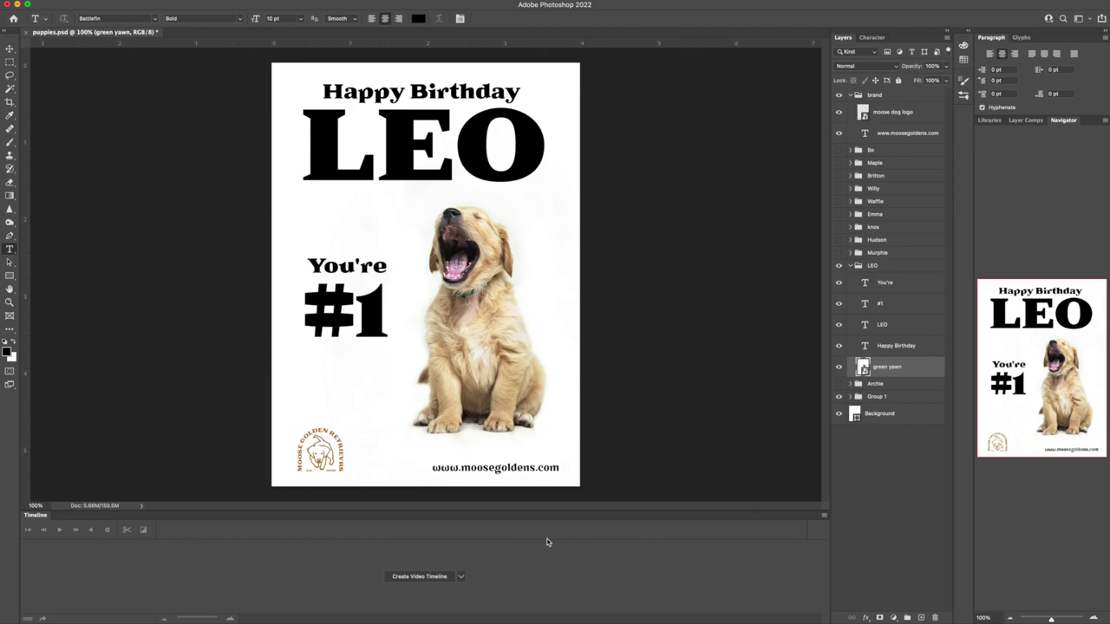
pyautogui.click(514, 469)
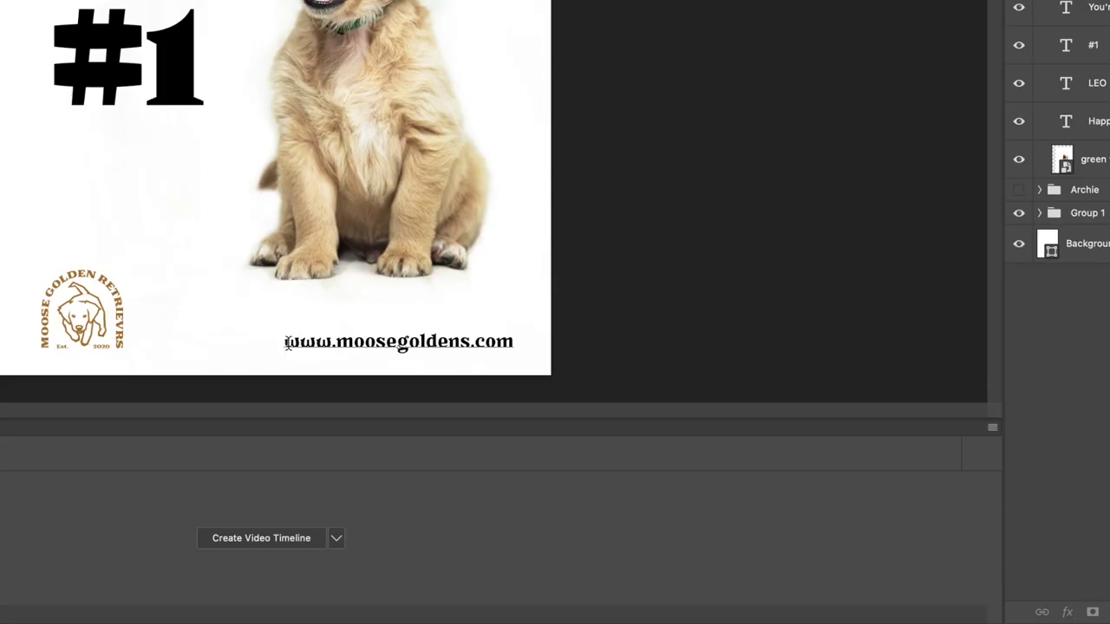
pyautogui.moveTo(287, 343); pyautogui.dragTo(520, 344)
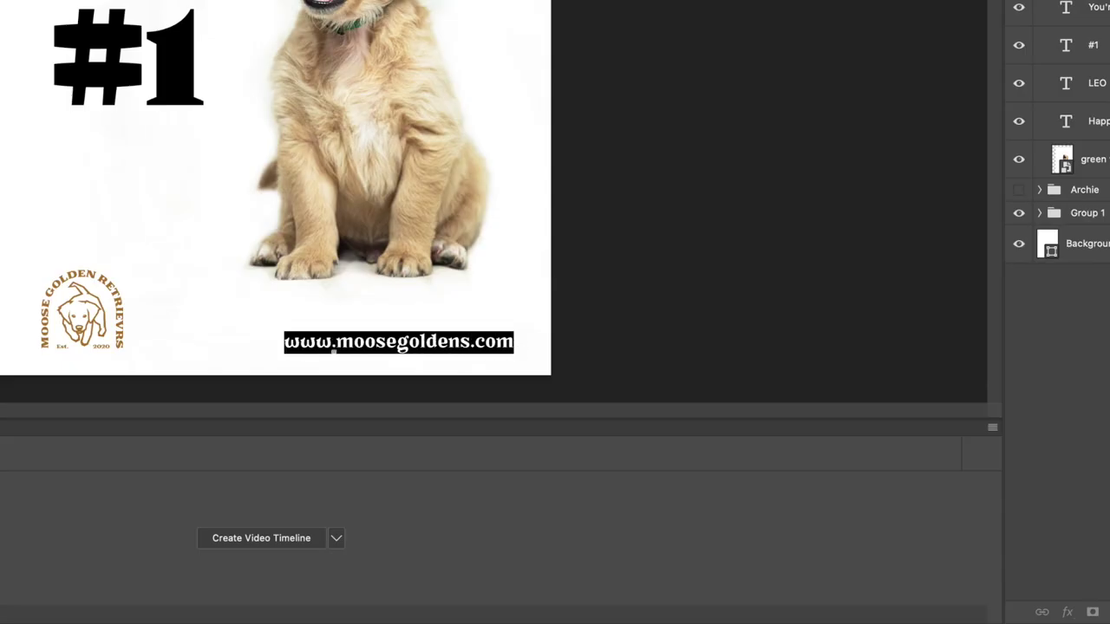
pyautogui.click(330, 2)
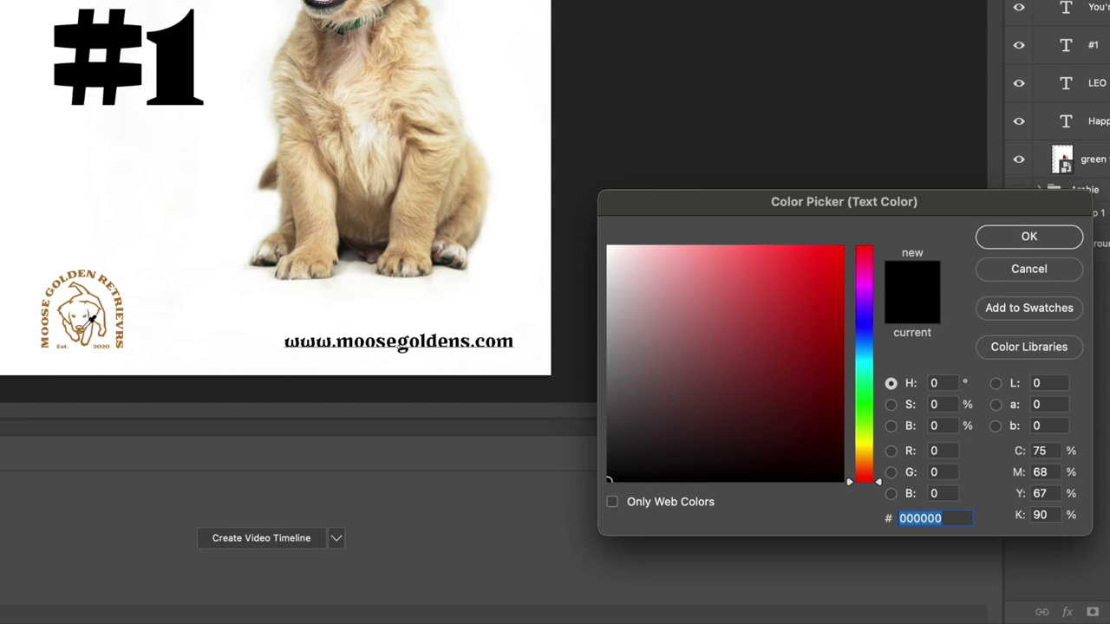
pyautogui.click(91, 321)
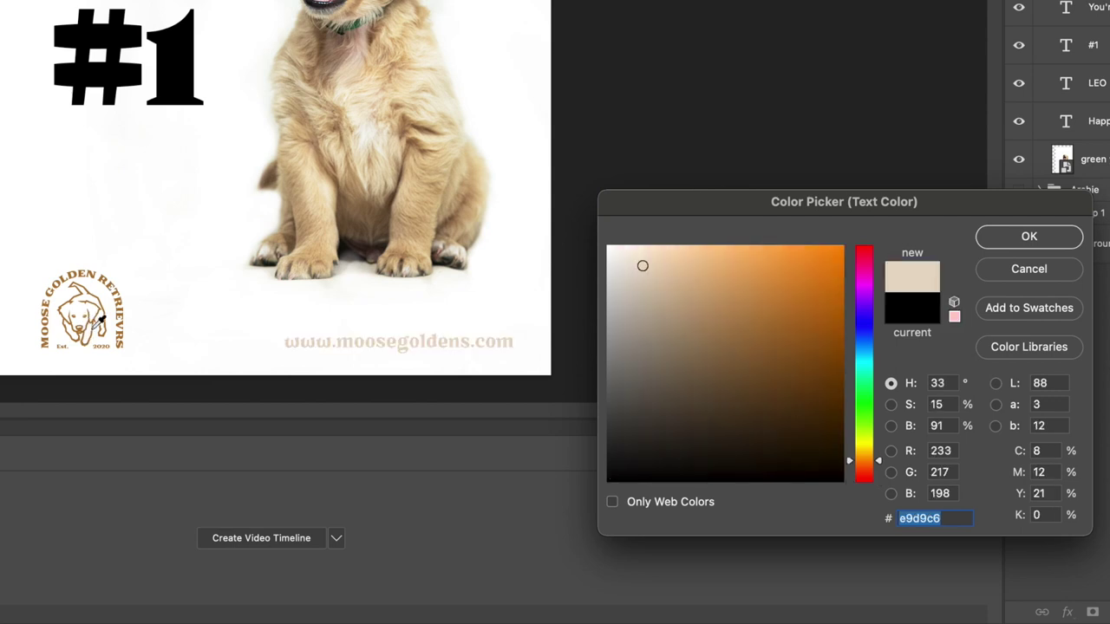
pyautogui.click(84, 326)
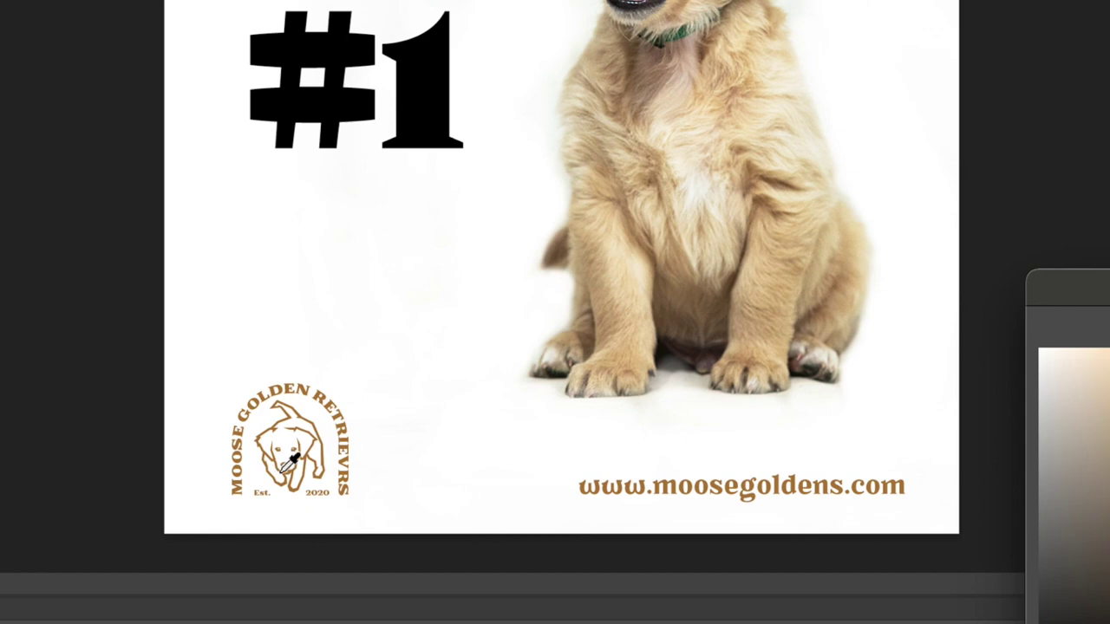
pyautogui.press('Return')
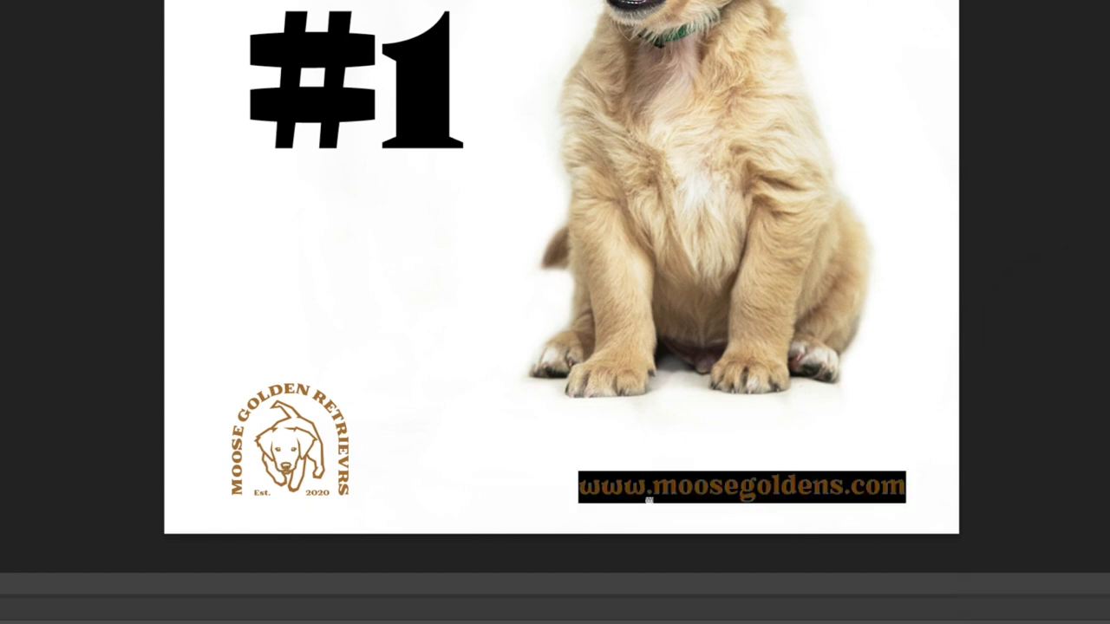
pyautogui.click(648, 500)
pyautogui.moveTo(654, 486); pyautogui.dragTo(674, 486)
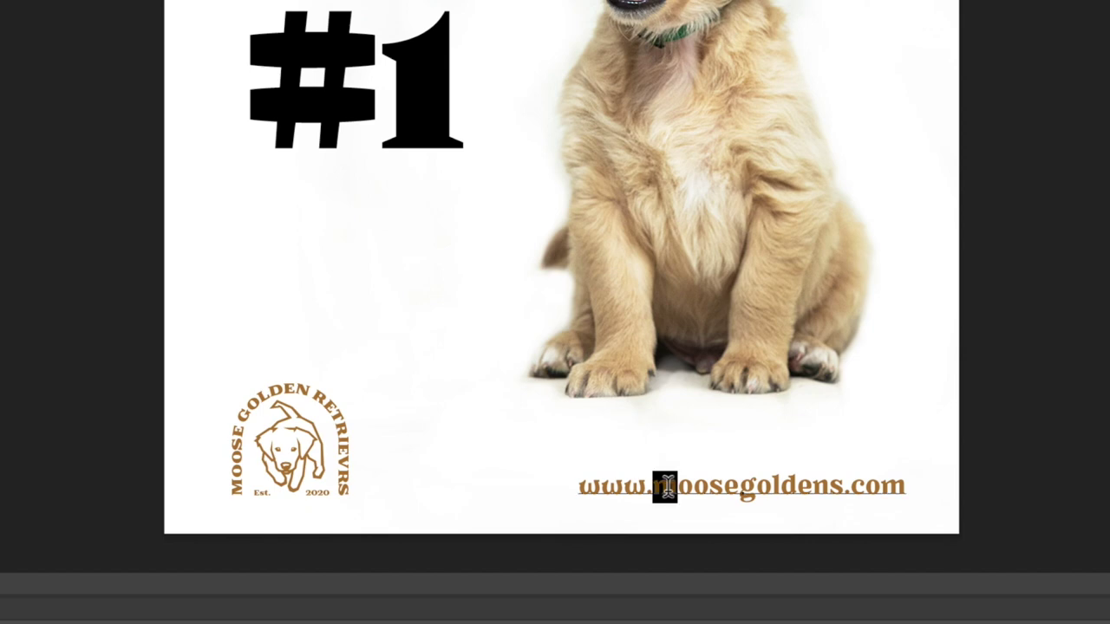
pyautogui.write('M')
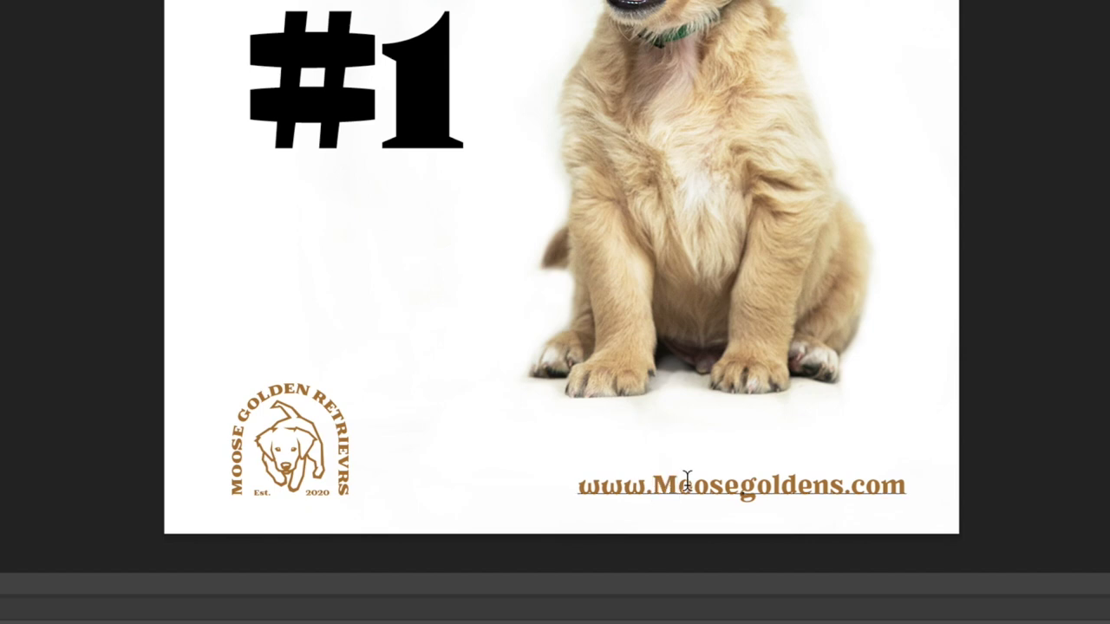
pyautogui.moveTo(737, 486); pyautogui.dragTo(756, 487)
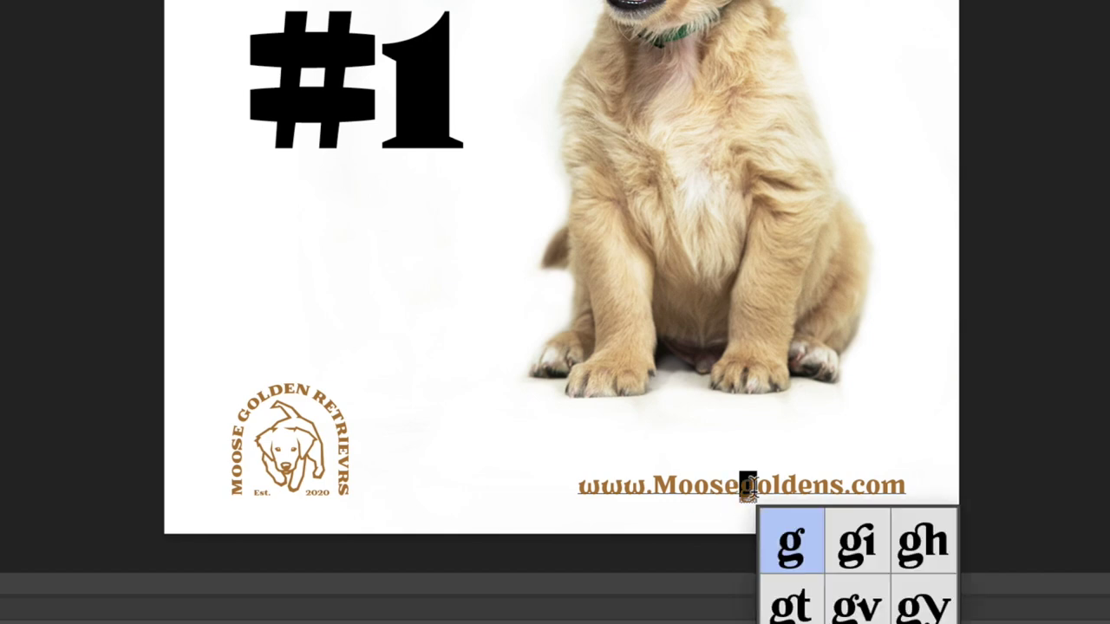
pyautogui.press('Right')
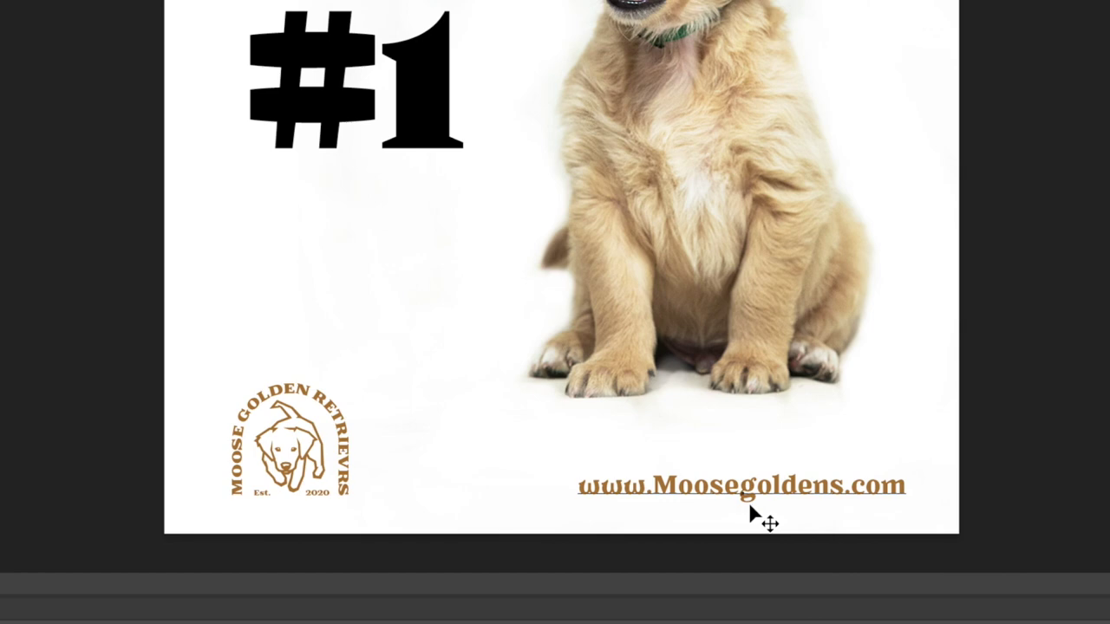
pyautogui.press('BackSpace')
pyautogui.write('G')
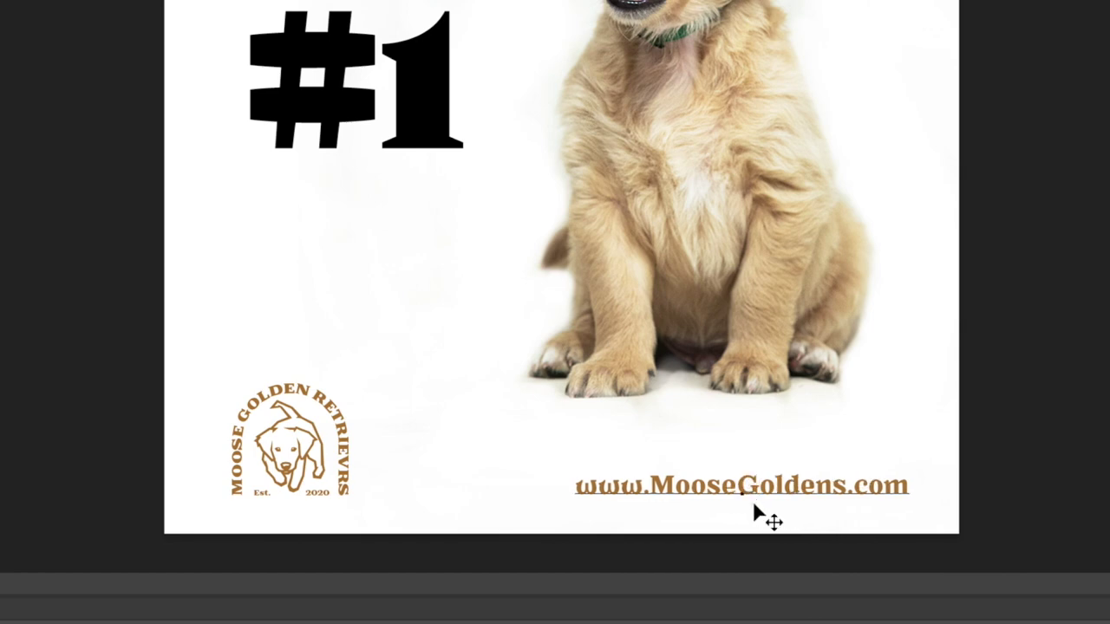
pyautogui.hotkey('ctrl', 'Return')
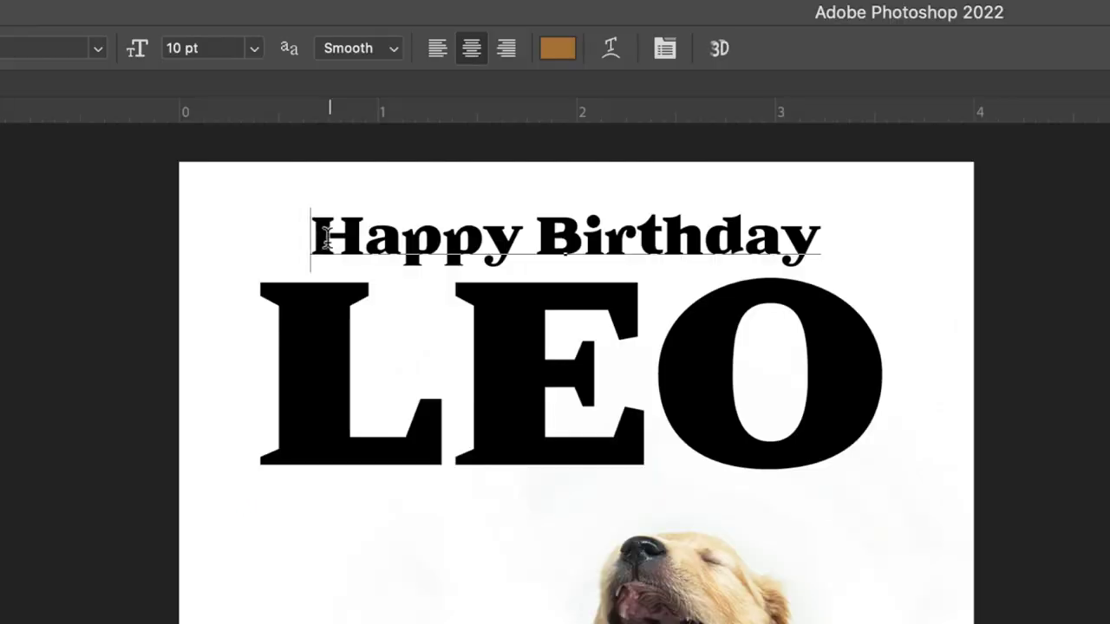
# - Recolour the "Happy Birthday" text with the tan b08c65 sampled from the puppy's fur
pyautogui.moveTo(317, 240); pyautogui.dragTo(819, 230)
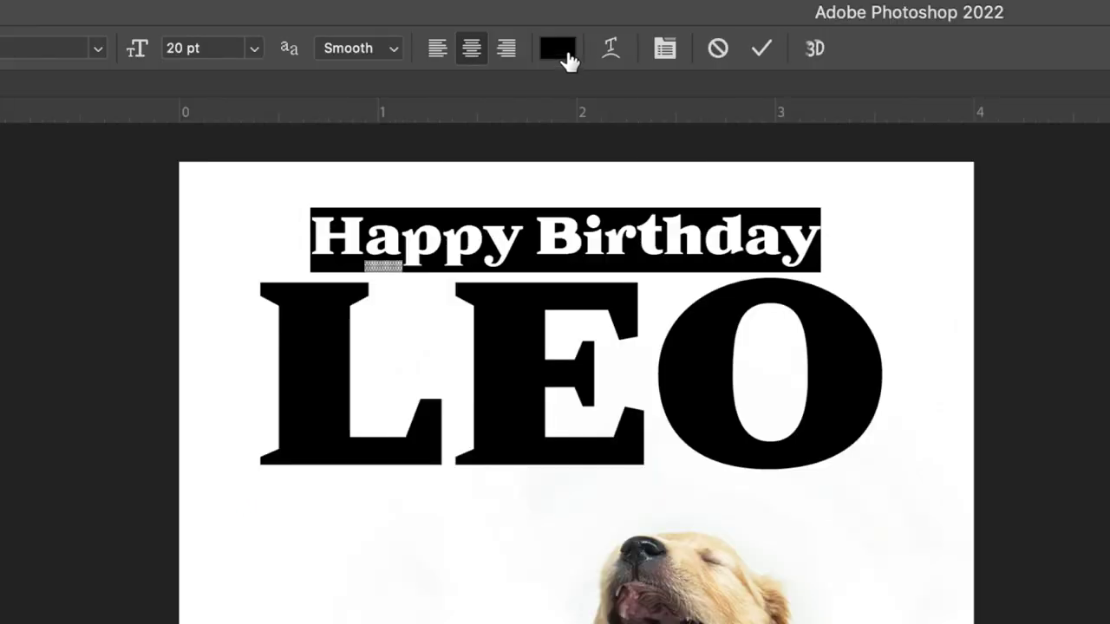
pyautogui.click(564, 53)
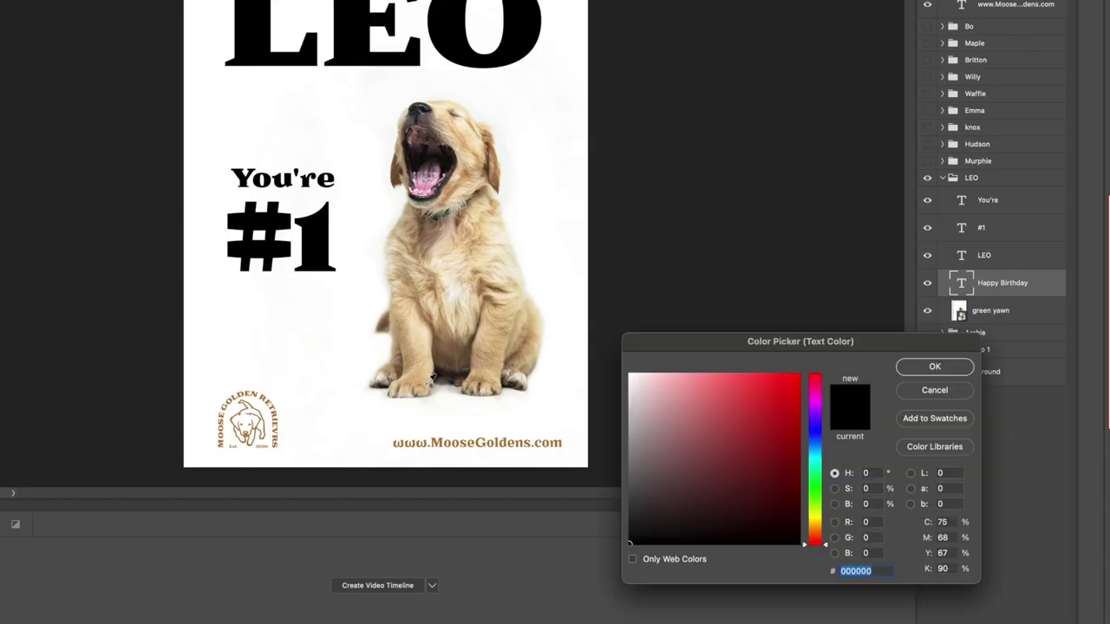
pyautogui.click(439, 442)
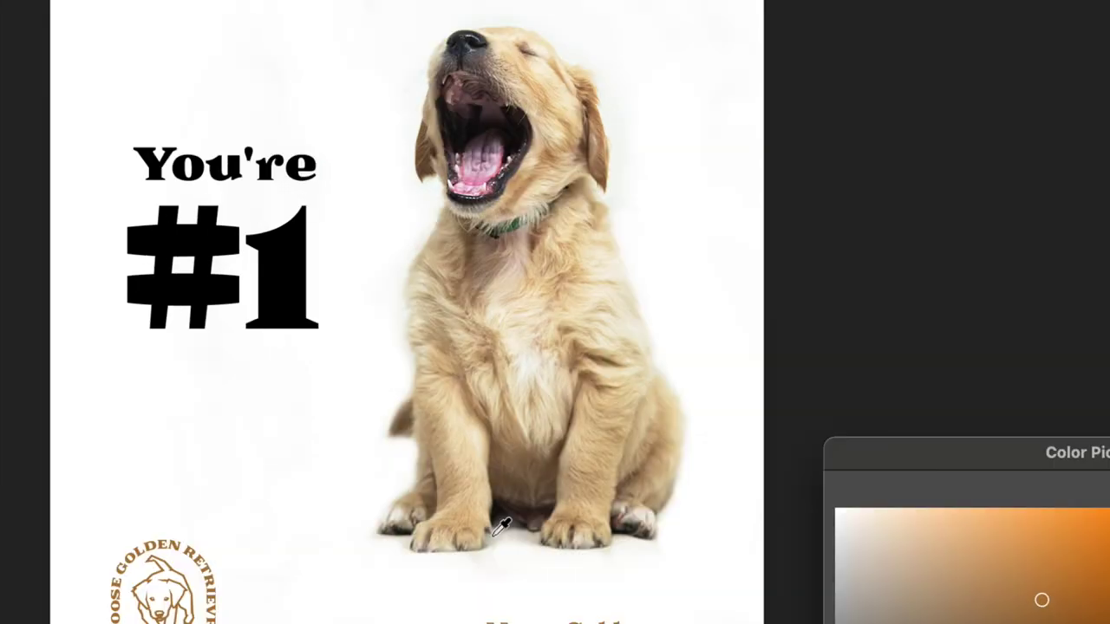
pyautogui.click(435, 285)
pyautogui.click(496, 384)
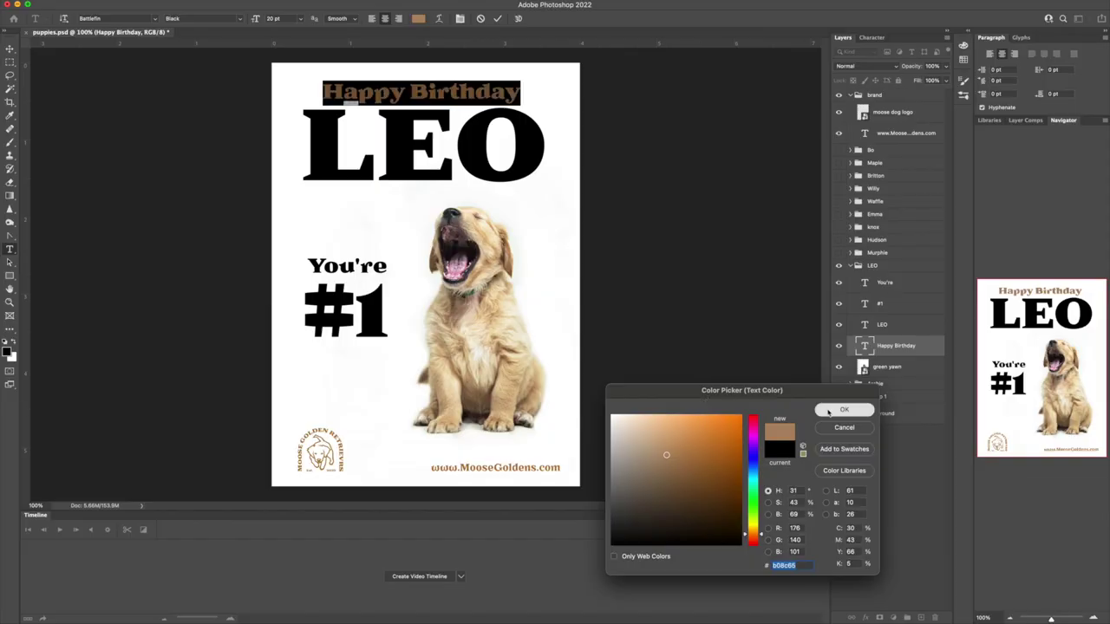
pyautogui.click(828, 412)
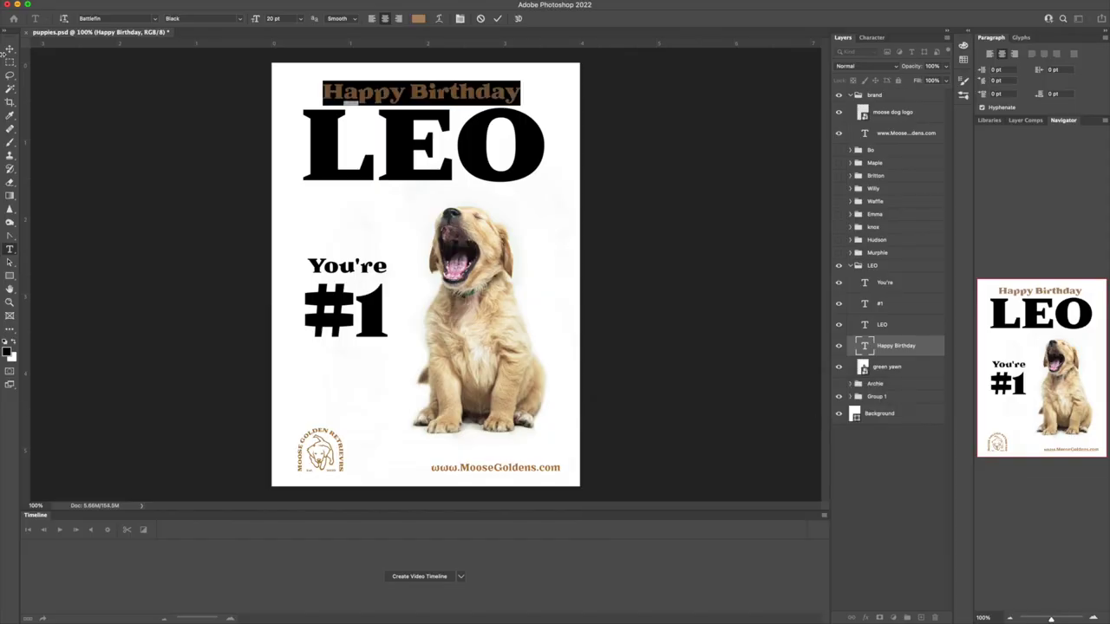
pyautogui.click(10, 49)
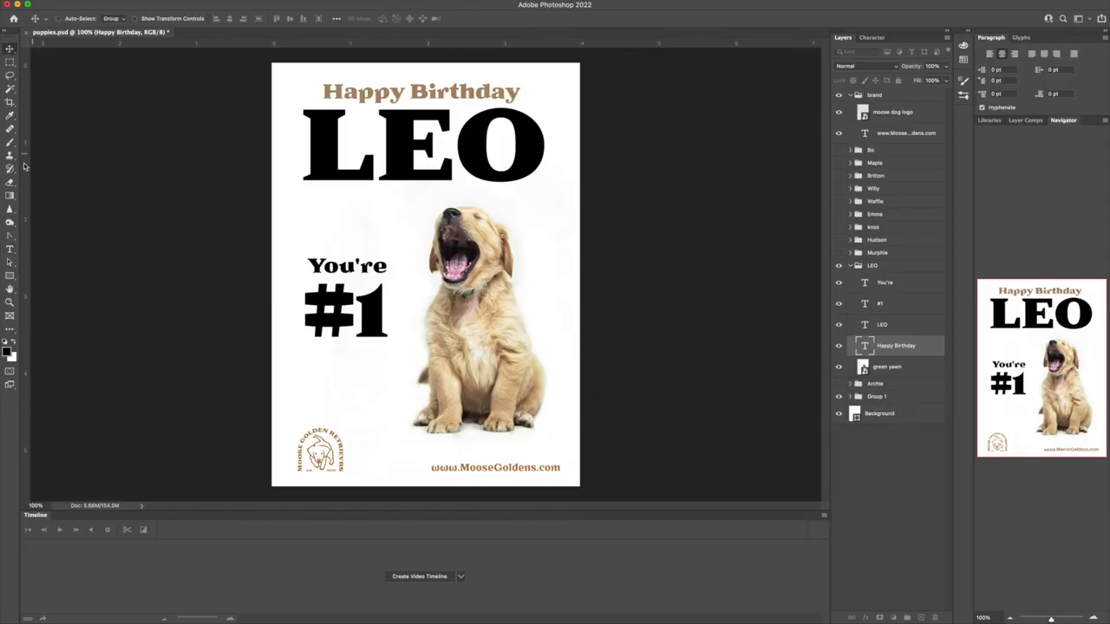
# - Recolour the large "LEO" text with the green sampled from the puppy's collar, deepened to 23522b
pyautogui.click(10, 251)
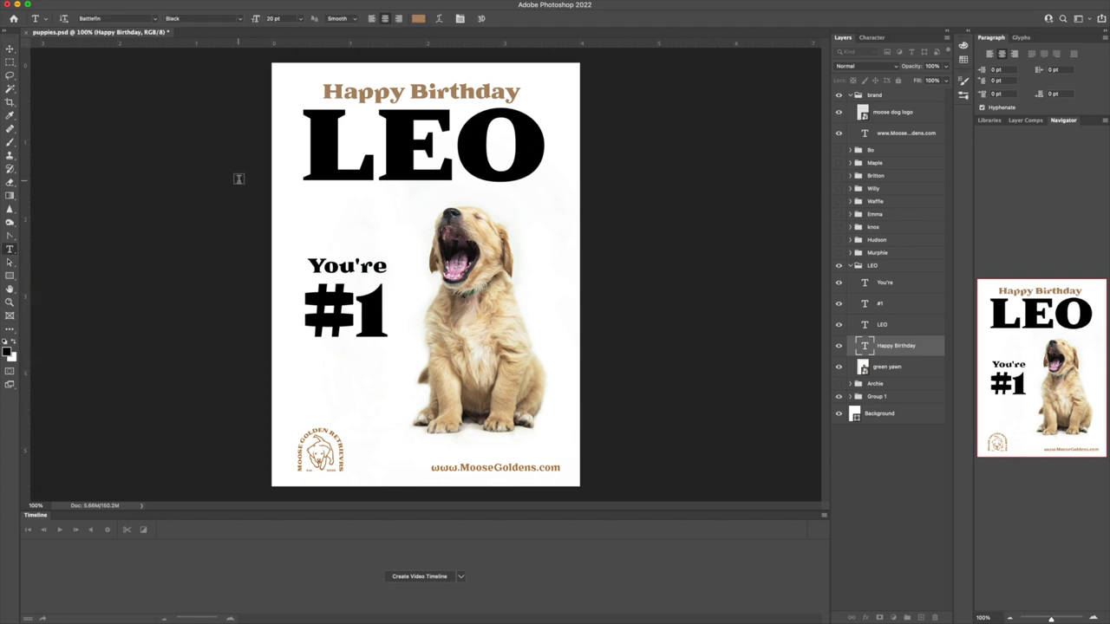
pyautogui.click(311, 160)
pyautogui.click(418, 18)
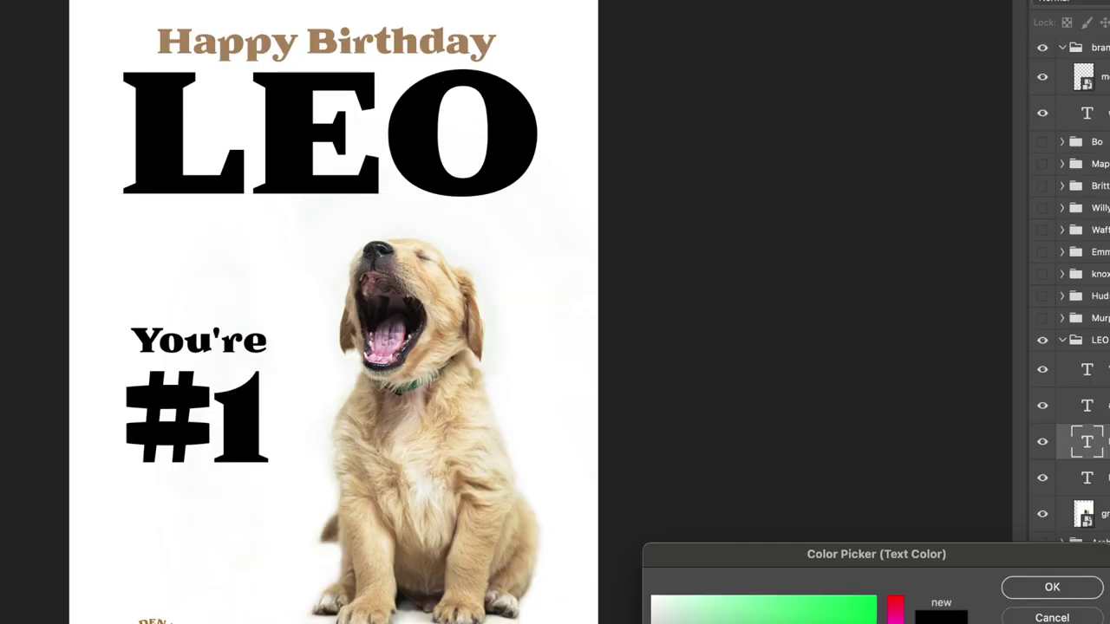
pyautogui.moveTo(789, 554)
pyautogui.mouseDown()
pyautogui.moveTo(699, 302)
pyautogui.moveTo(702, 279)
pyautogui.mouseUp()
pyautogui.click(418, 390)
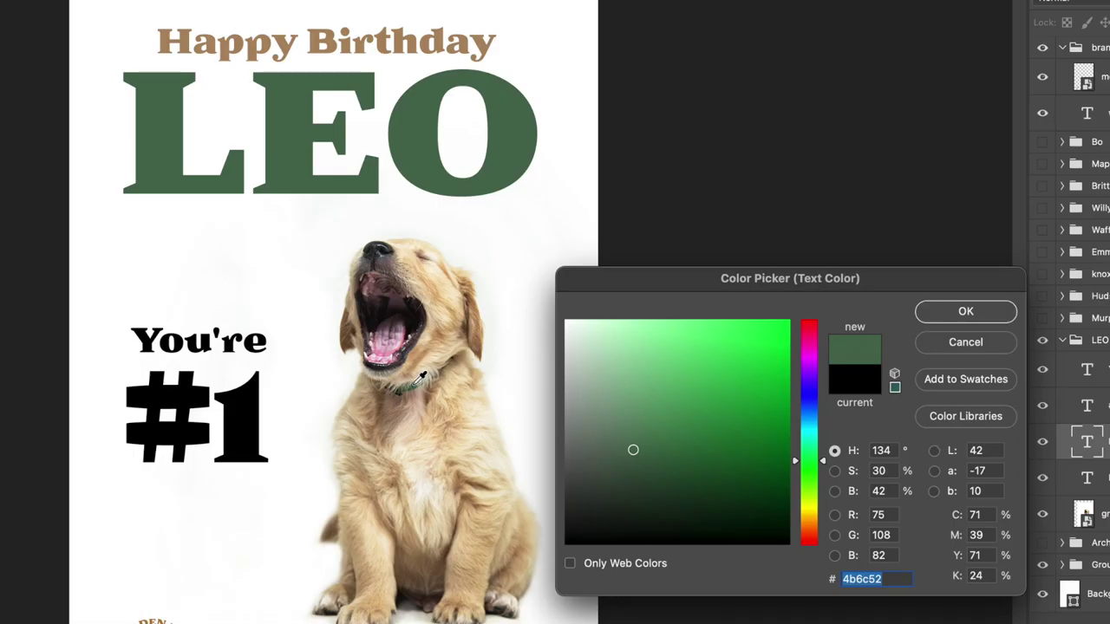
pyautogui.click(607, 299)
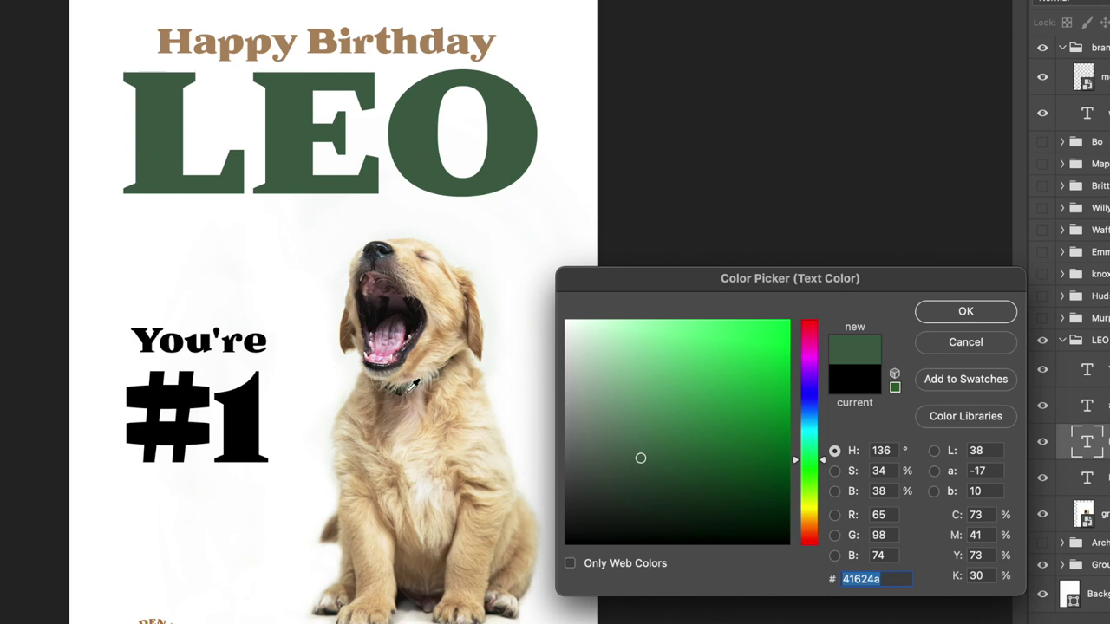
pyautogui.click(423, 378)
pyautogui.click(420, 386)
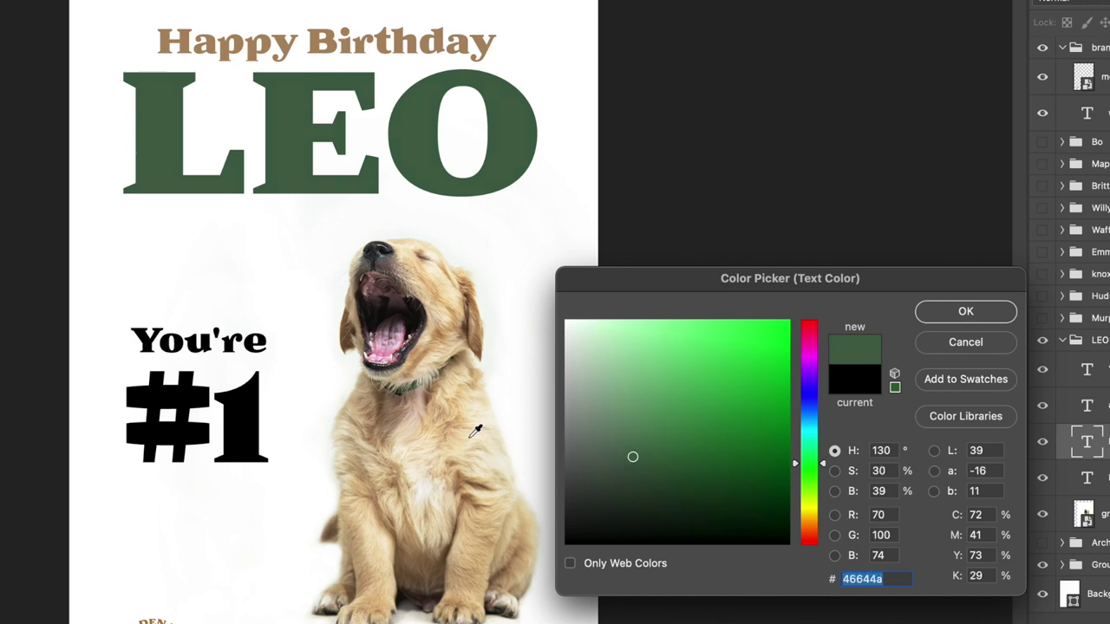
pyautogui.moveTo(635, 457)
pyautogui.mouseDown()
pyautogui.moveTo(664, 453)
pyautogui.moveTo(692, 473)
pyautogui.mouseUp()
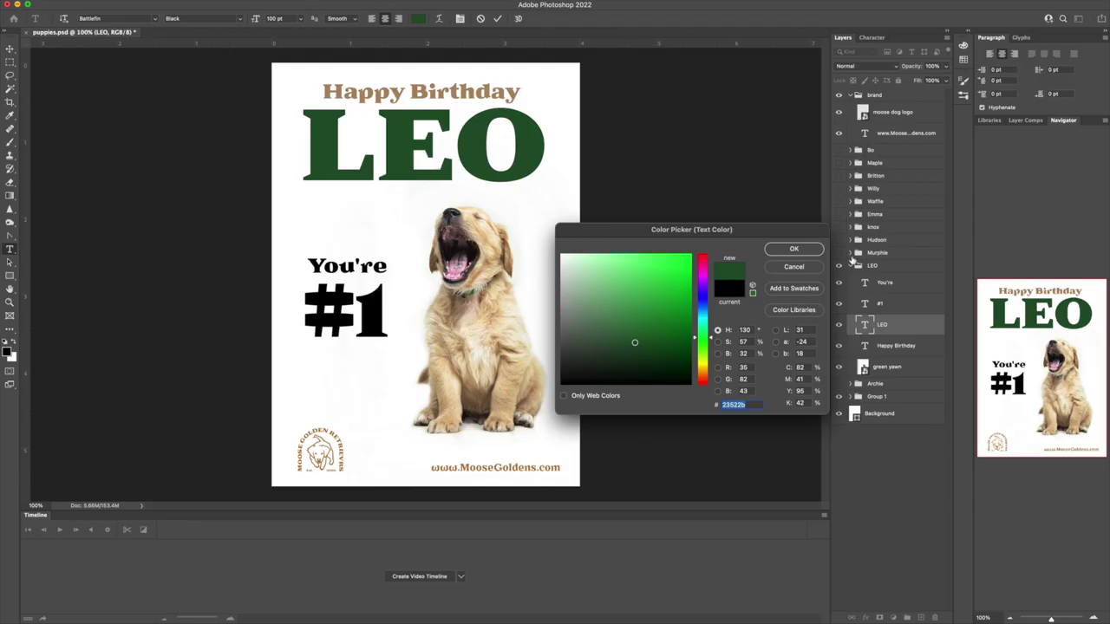
pyautogui.click(789, 248)
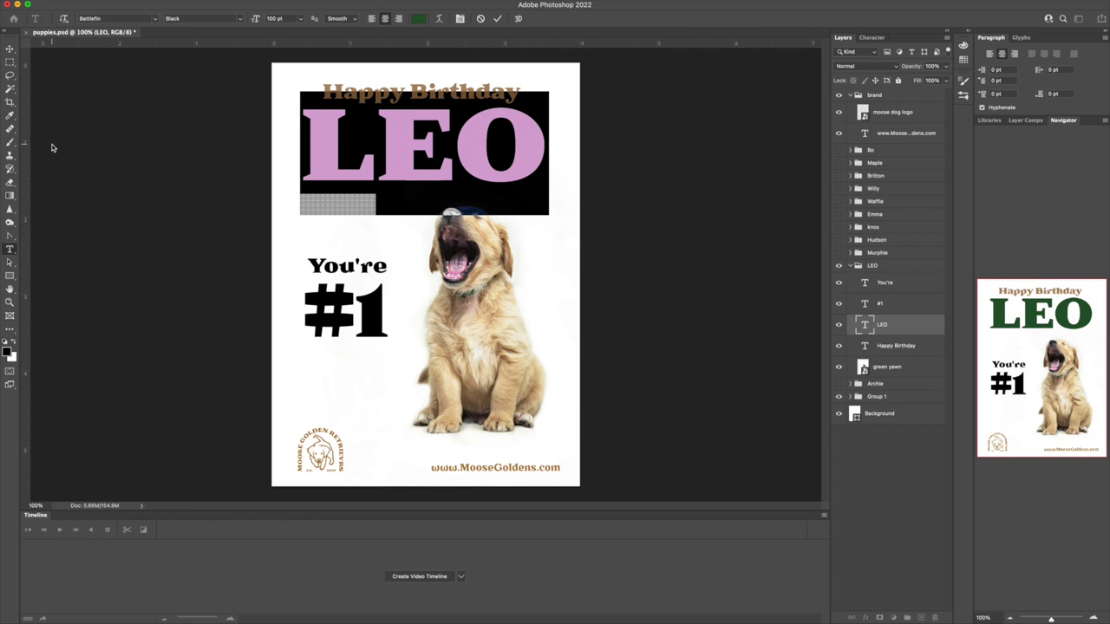
pyautogui.click(9, 48)
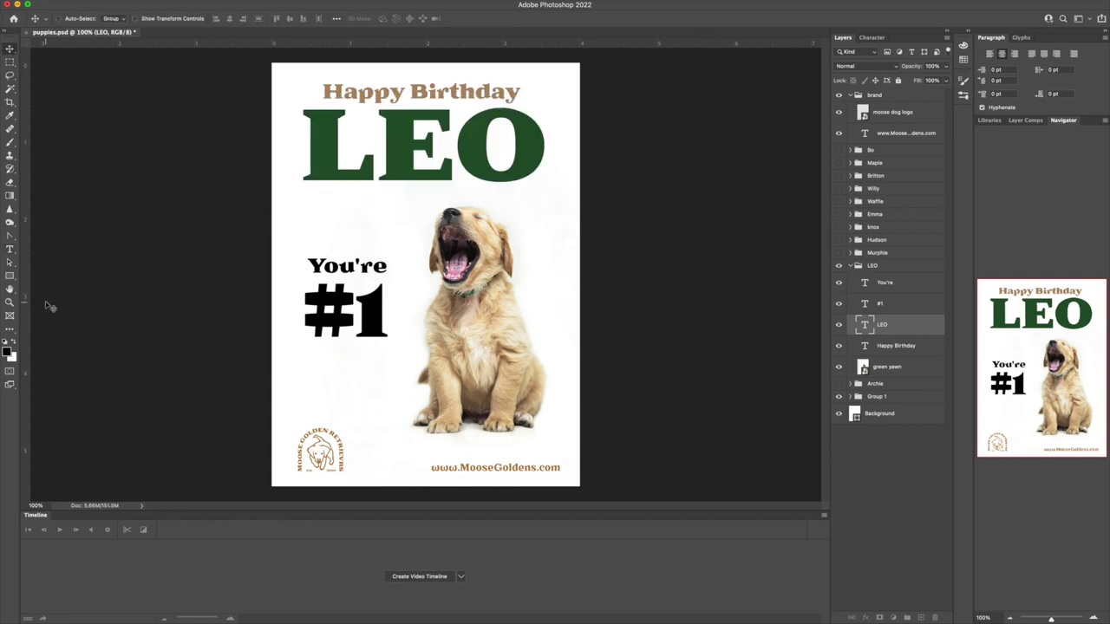
# - Recolour the "#1" text with the dark green 23522b sampled from the "LEO" lettering
pyautogui.click(9, 248)
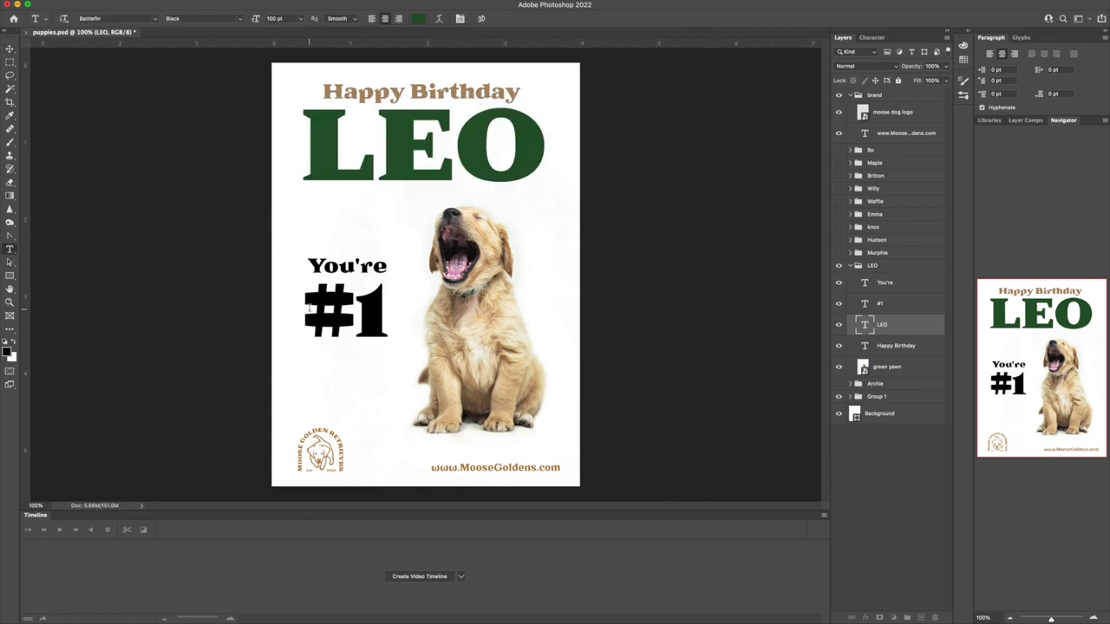
pyautogui.moveTo(309, 307); pyautogui.dragTo(380, 309)
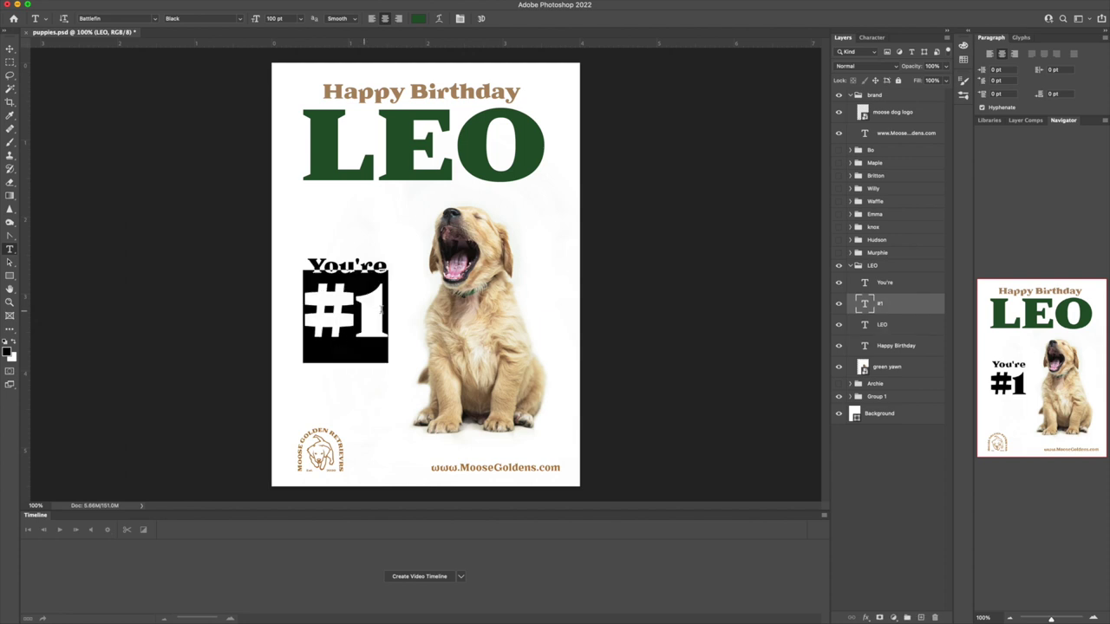
pyautogui.click(418, 18)
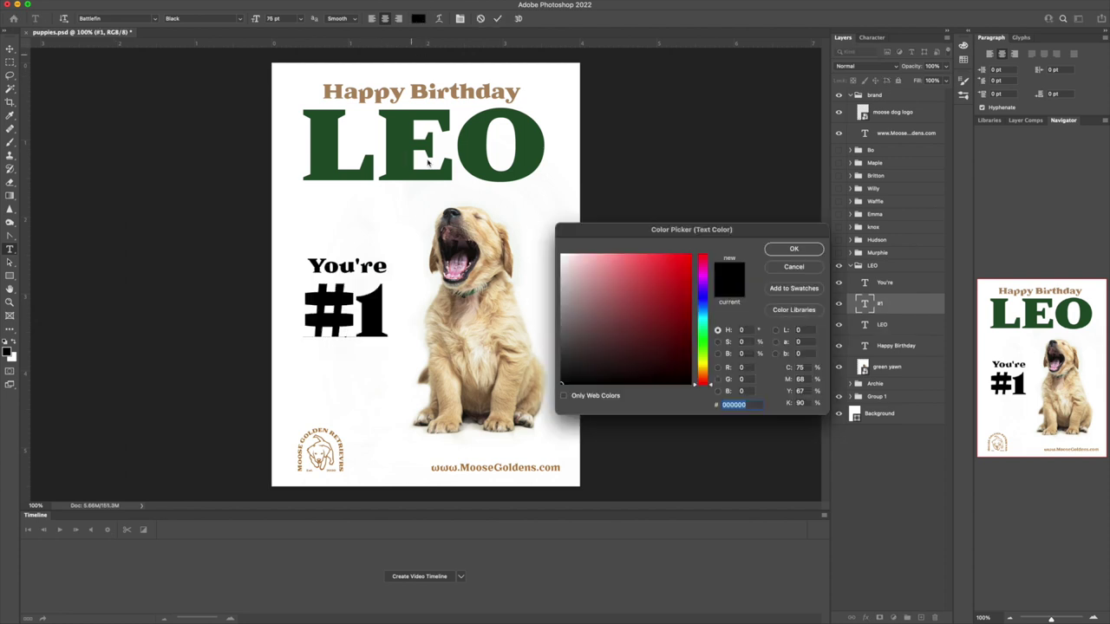
pyautogui.click(414, 149)
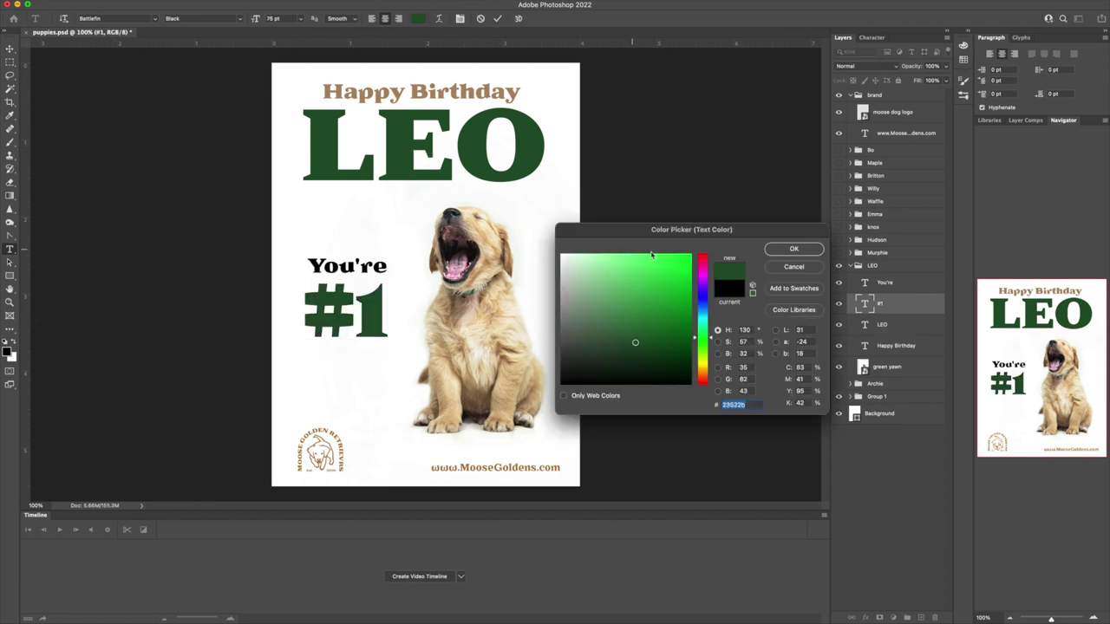
pyautogui.click(793, 249)
pyautogui.click(9, 235)
# - Recolour the "You're" text with the tan b08c65 sampled from the "Happy Birthday" lettering
pyautogui.click(9, 250)
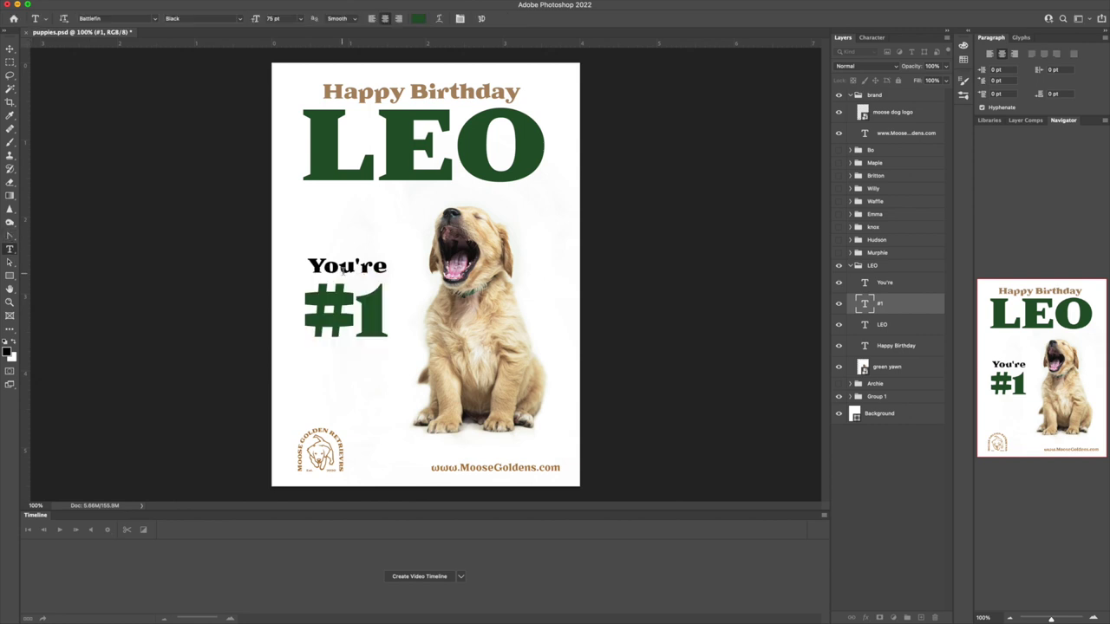
pyautogui.moveTo(312, 267); pyautogui.dragTo(392, 269)
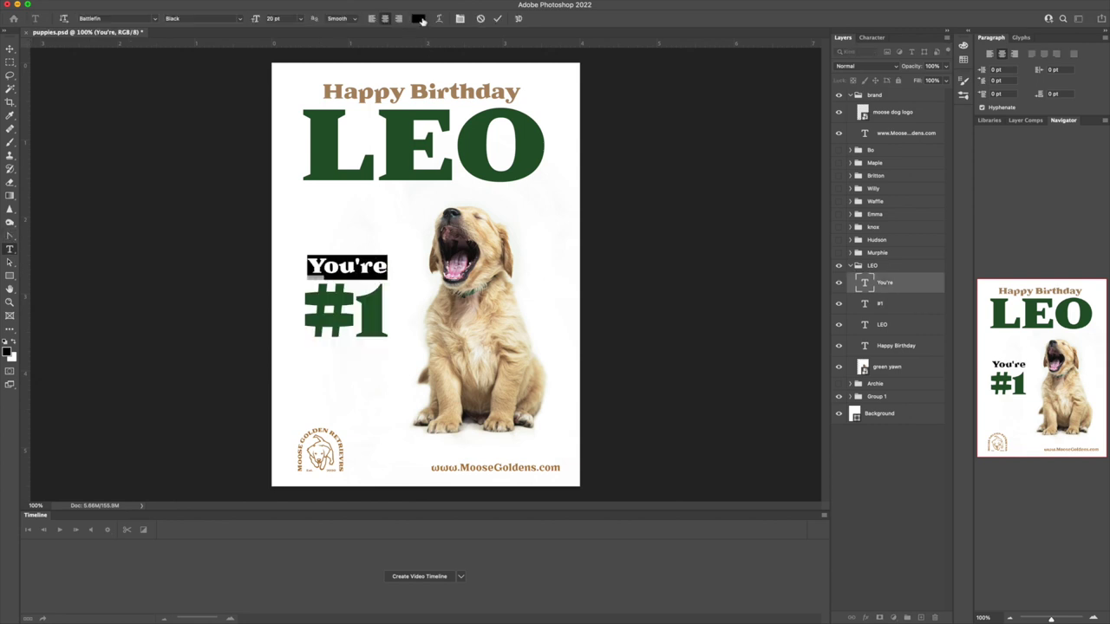
pyautogui.click(418, 18)
pyautogui.click(418, 91)
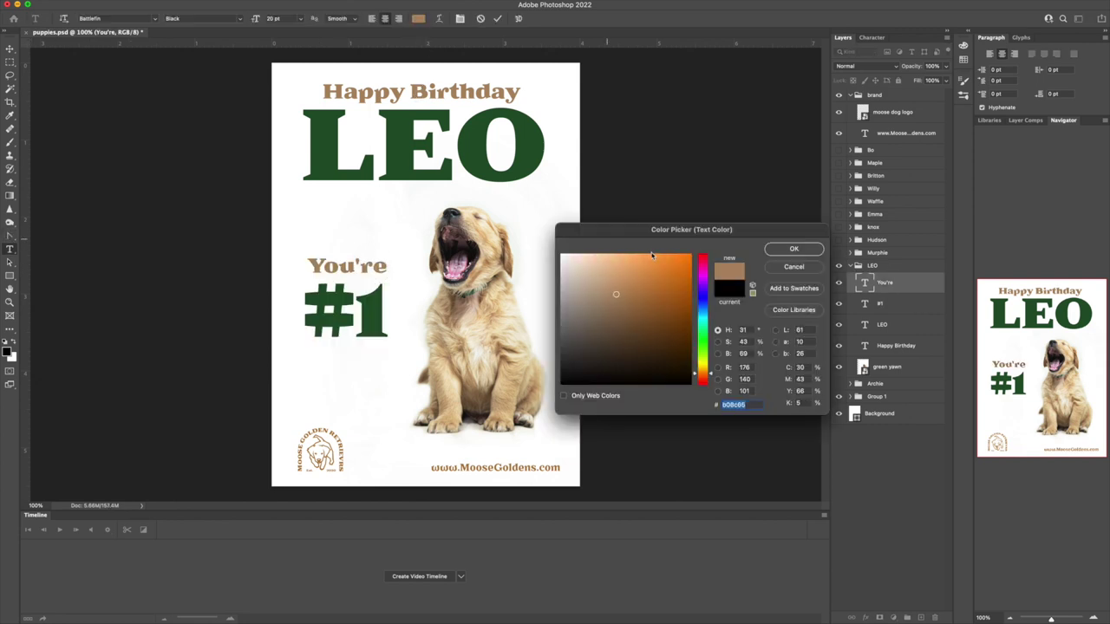
pyautogui.click(788, 249)
pyautogui.click(9, 49)
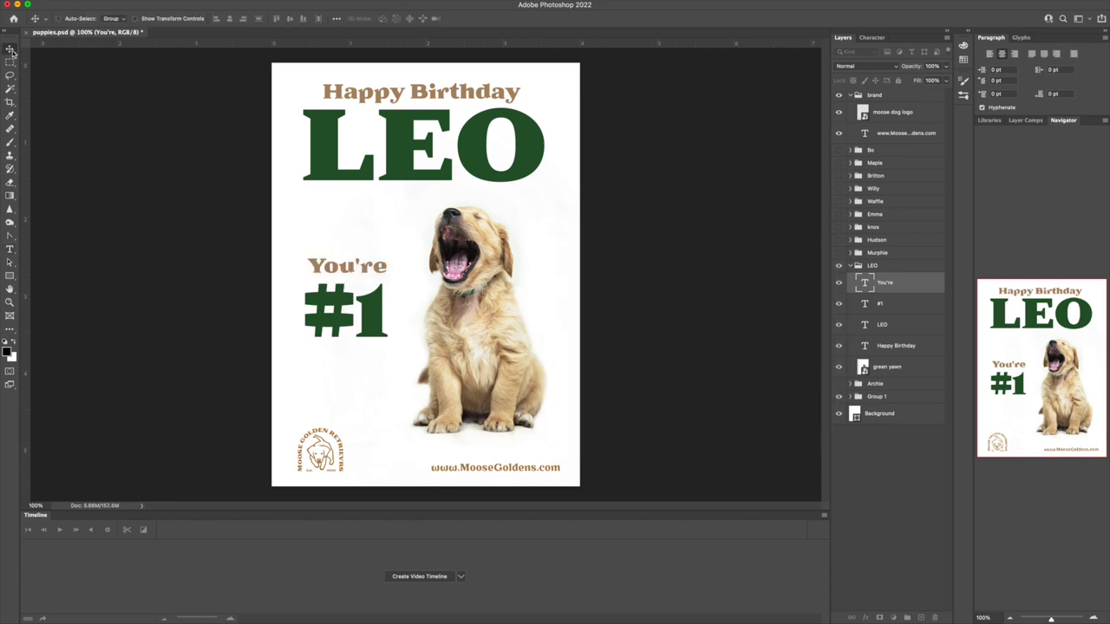
# - Recolour the "#1" text with the tan sampled from the "Happy Birthday" lettering
pyautogui.click(10, 249)
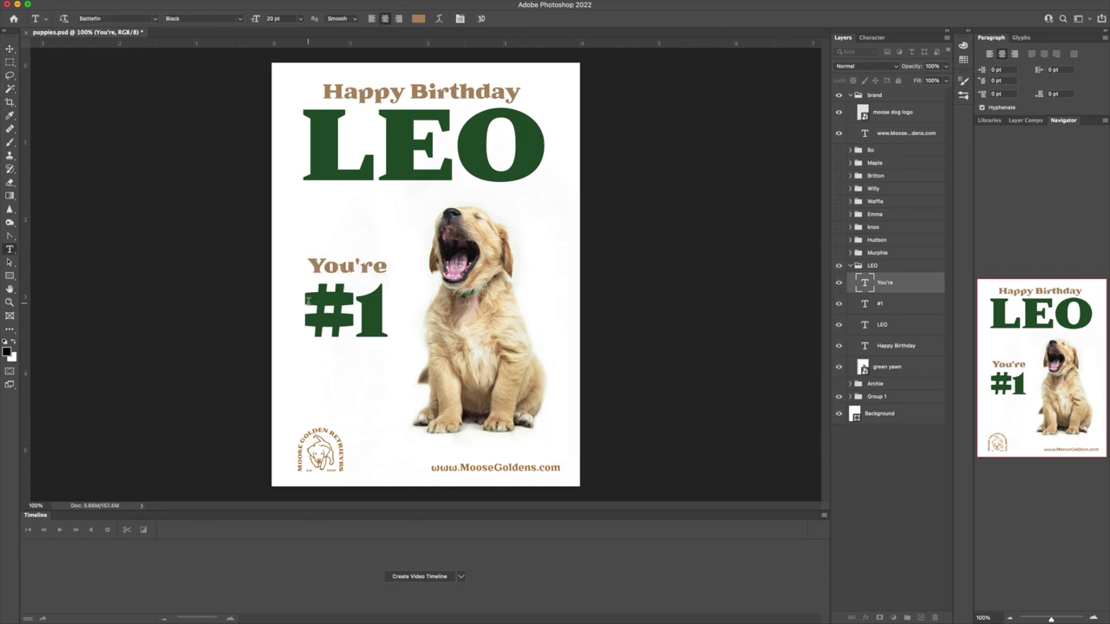
pyautogui.moveTo(305, 304); pyautogui.dragTo(419, 318)
pyautogui.click(417, 19)
pyautogui.click(401, 93)
pyautogui.click(786, 249)
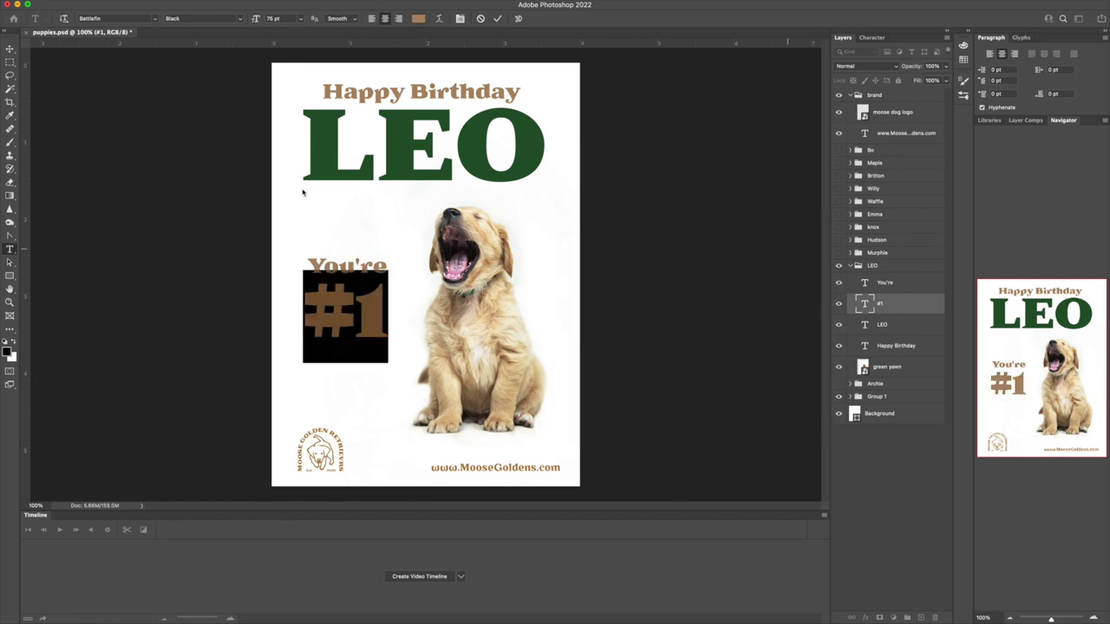
pyautogui.click(9, 50)
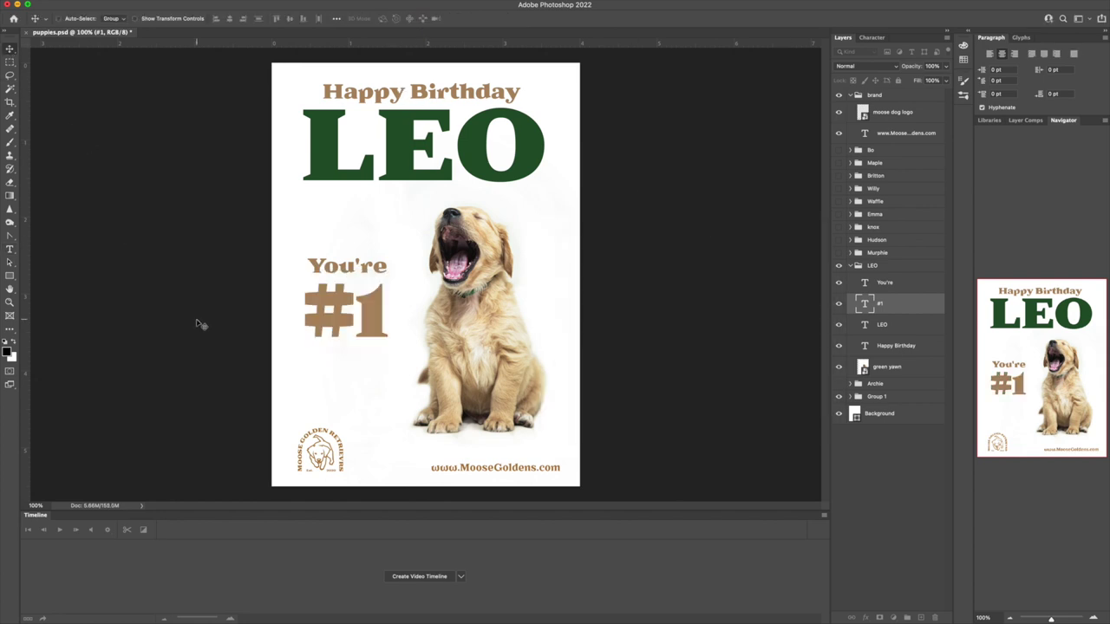